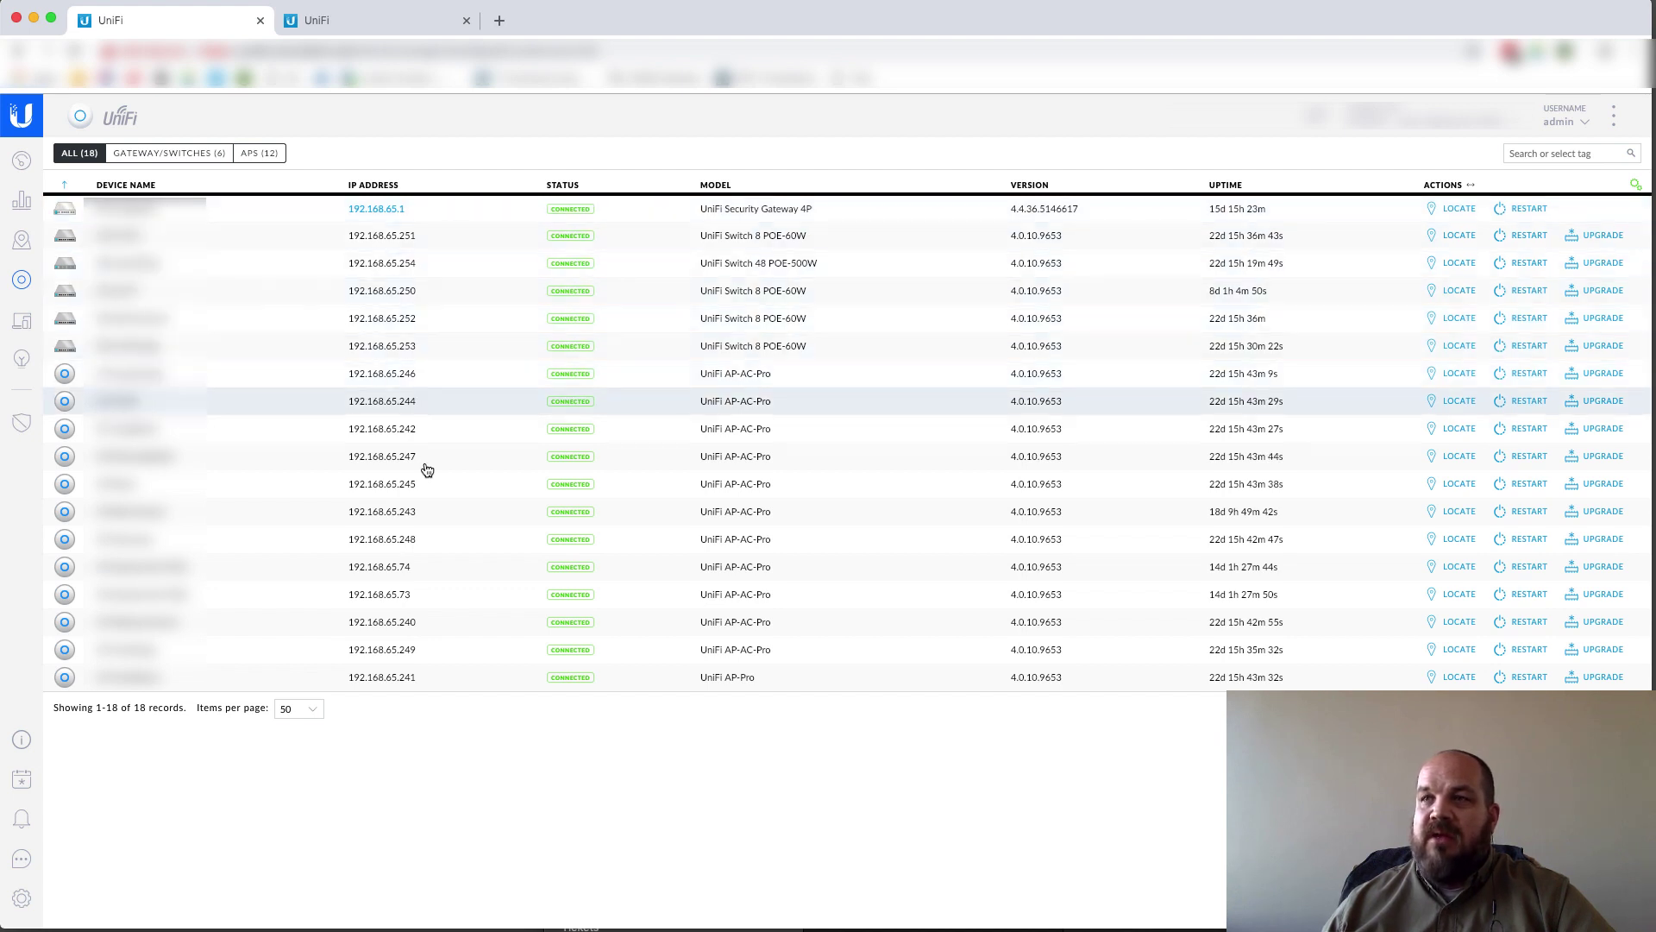
- Compare both controllers' device lists, then go to the old site's settings
{"action": "left_click", "coordinate": [382, 25]}
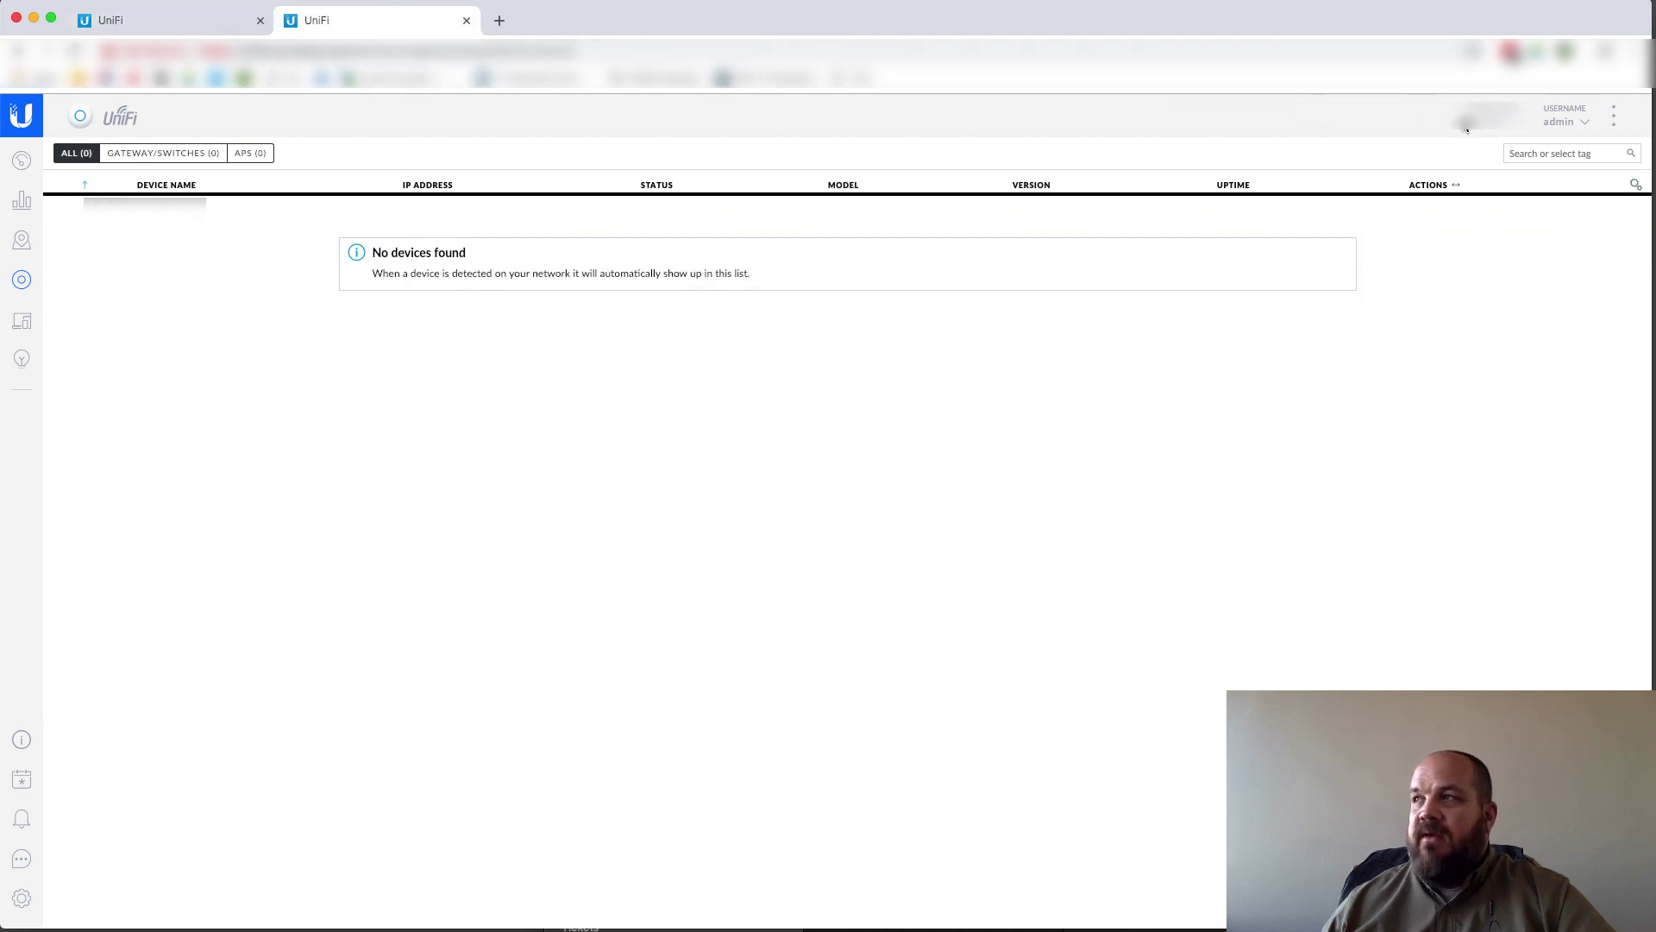
{"action": "left_click", "coordinate": [156, 25]}
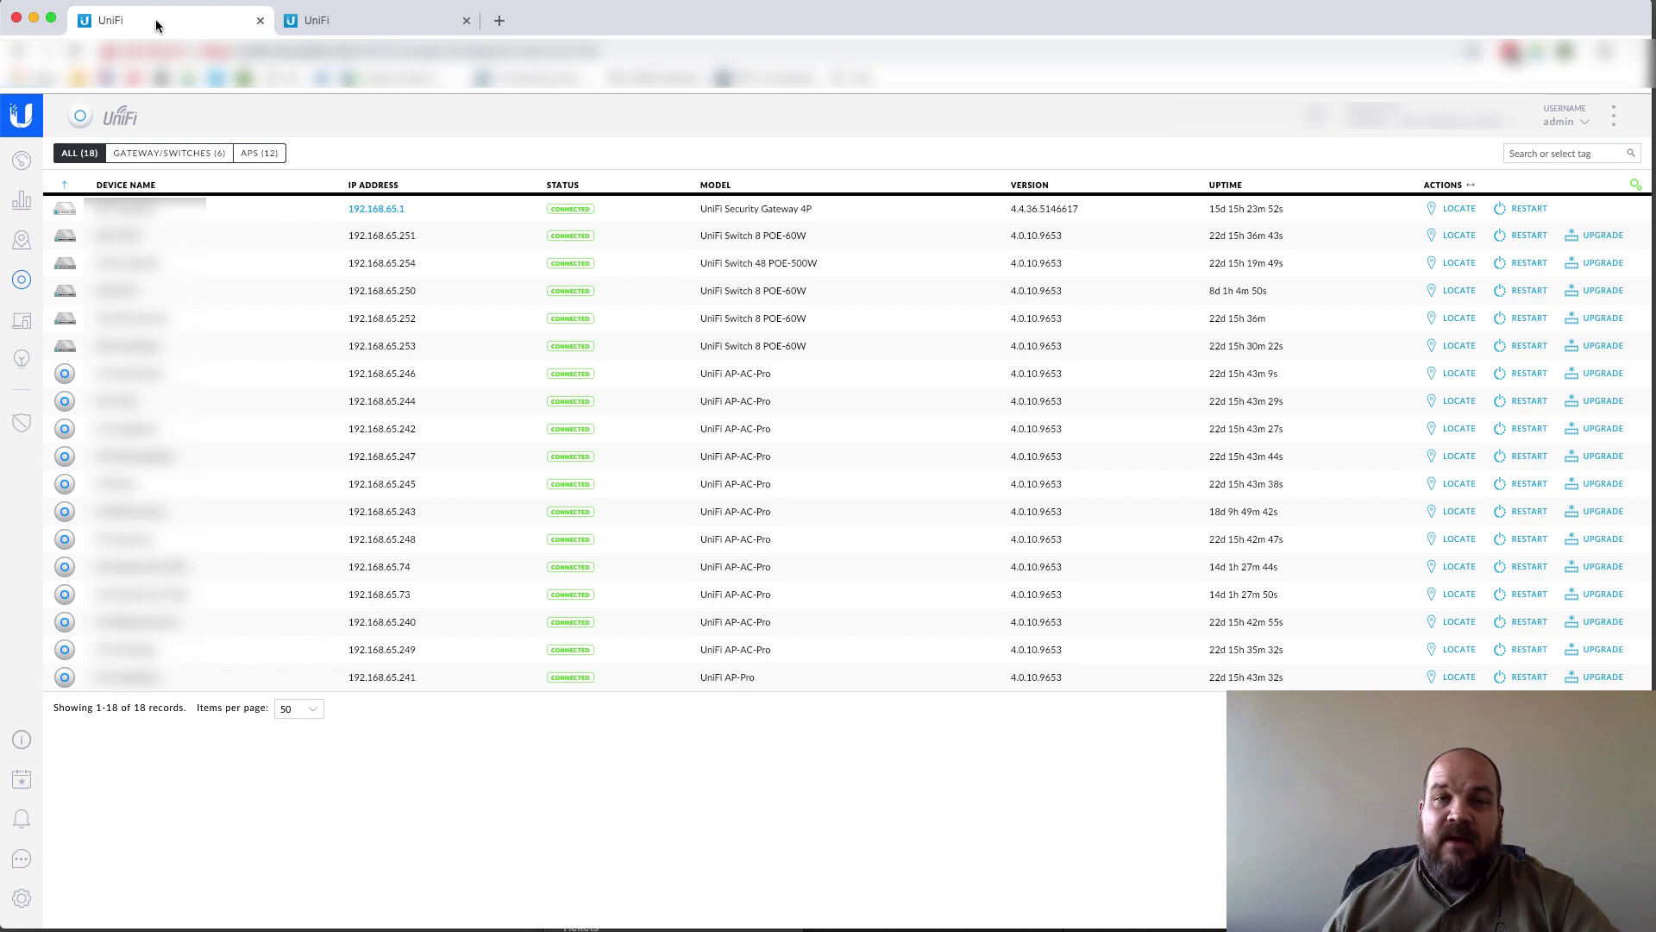
{"action": "left_click", "coordinate": [25, 898]}
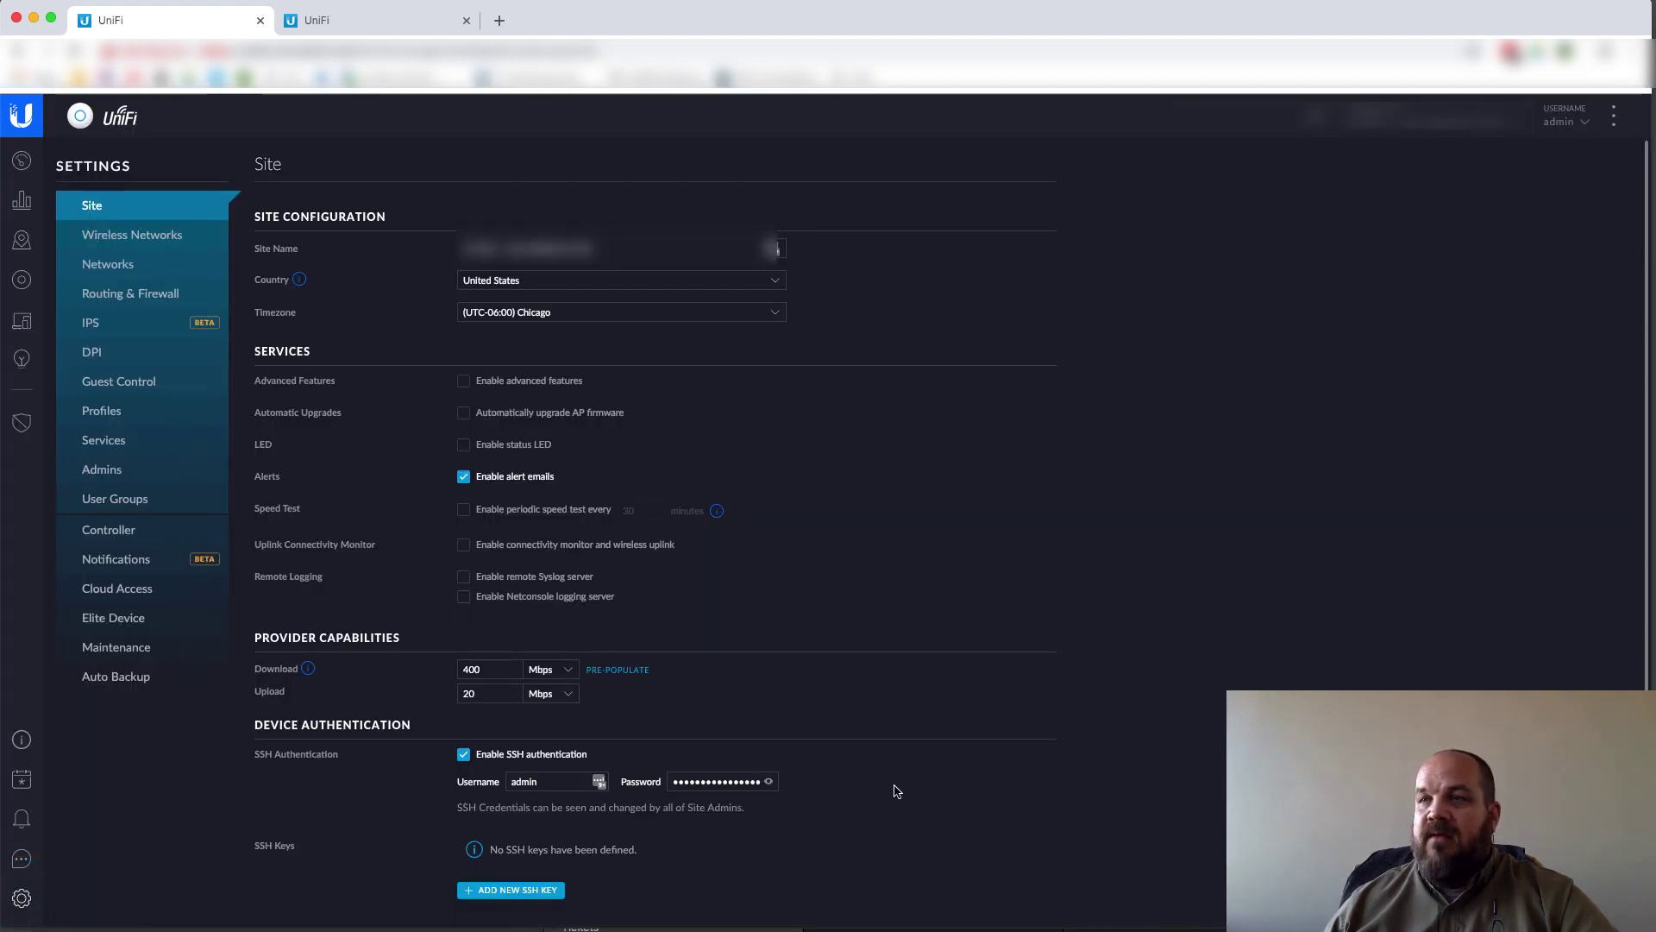
{"action": "scroll", "coordinate": [924, 782], "scroll_direction": "down", "scroll_amount": 1}
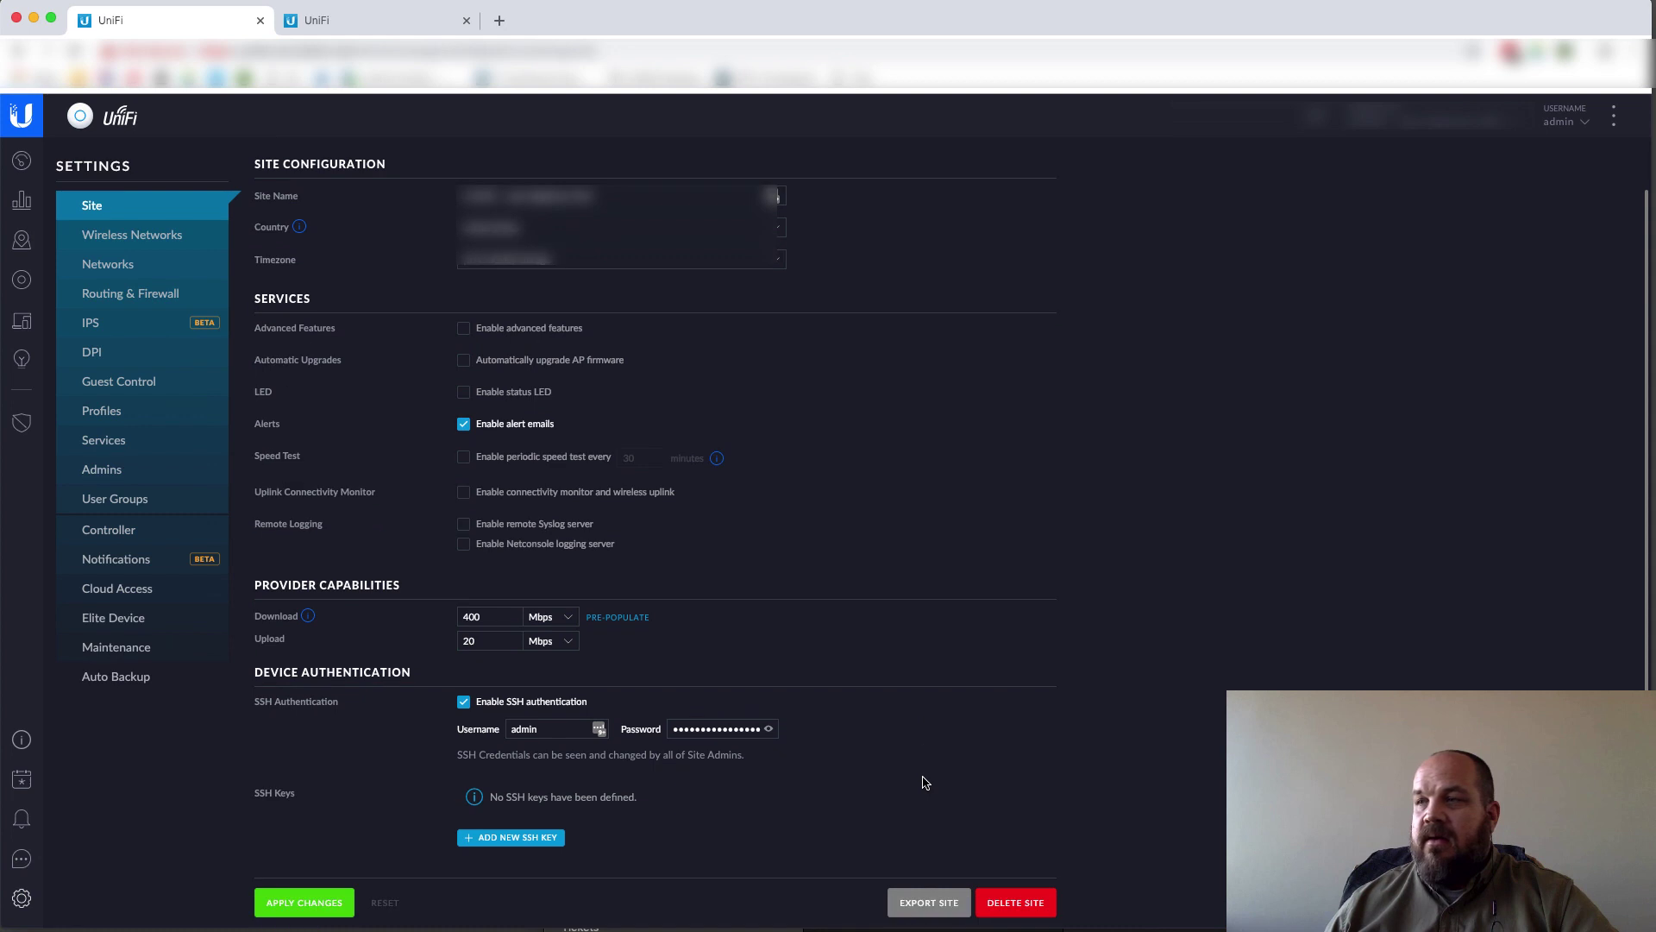
- Export the old site and download its 5.9.29.unf backup, returning to the new controller
{"action": "left_click", "coordinate": [925, 902]}
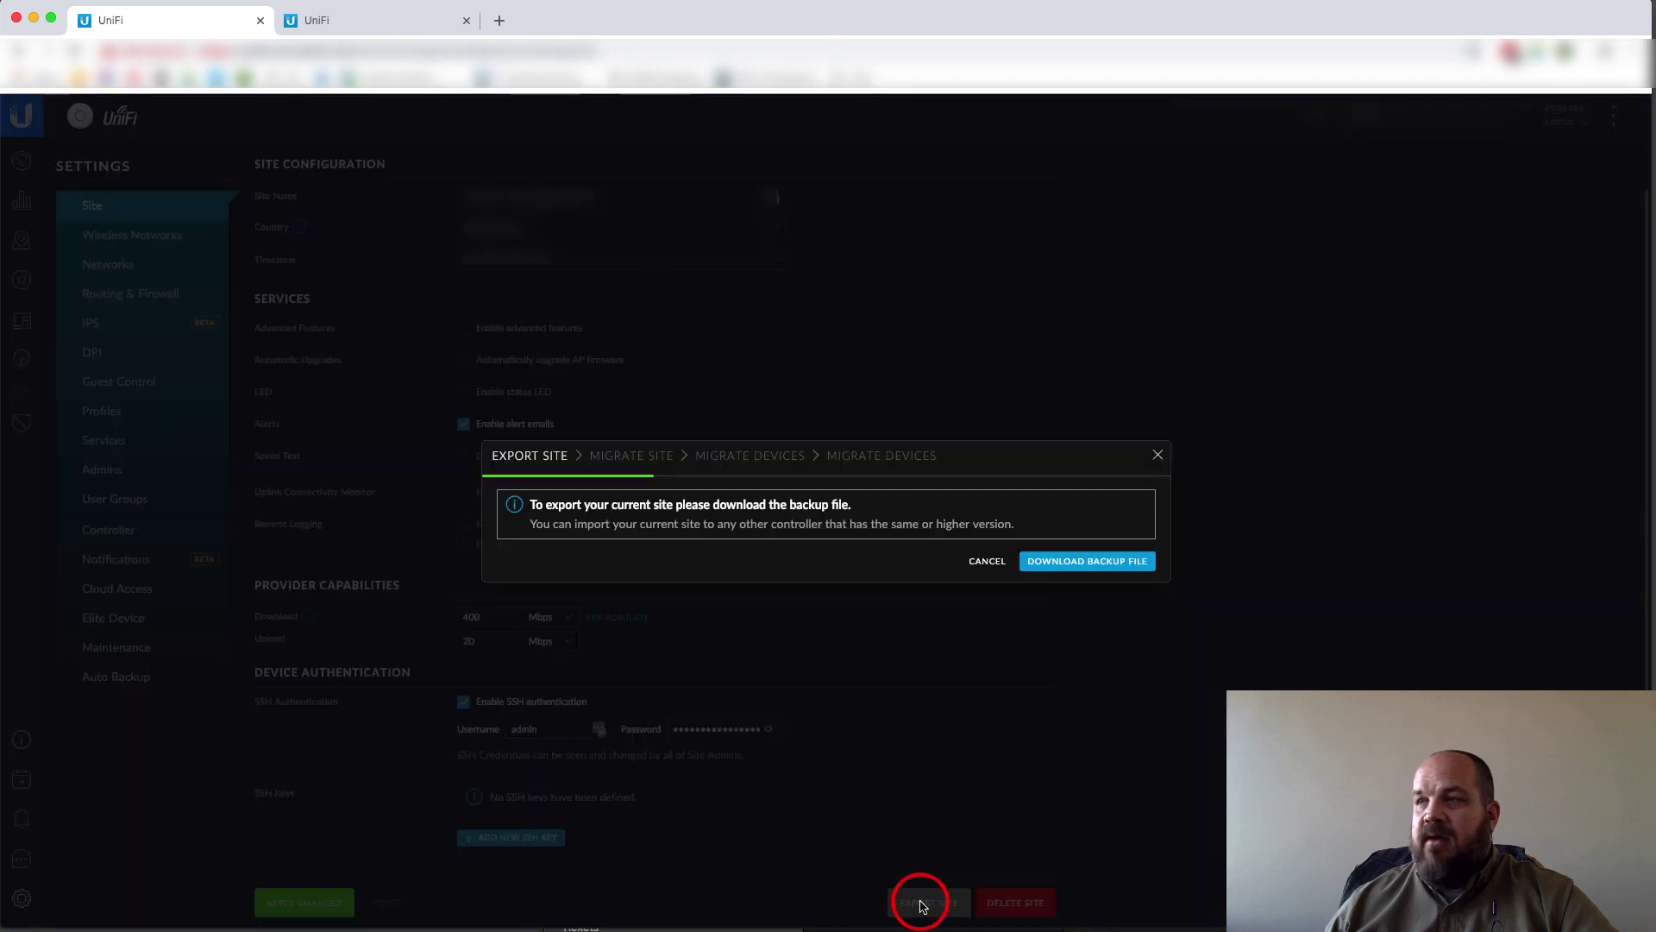
{"action": "left_click", "coordinate": [1078, 562]}
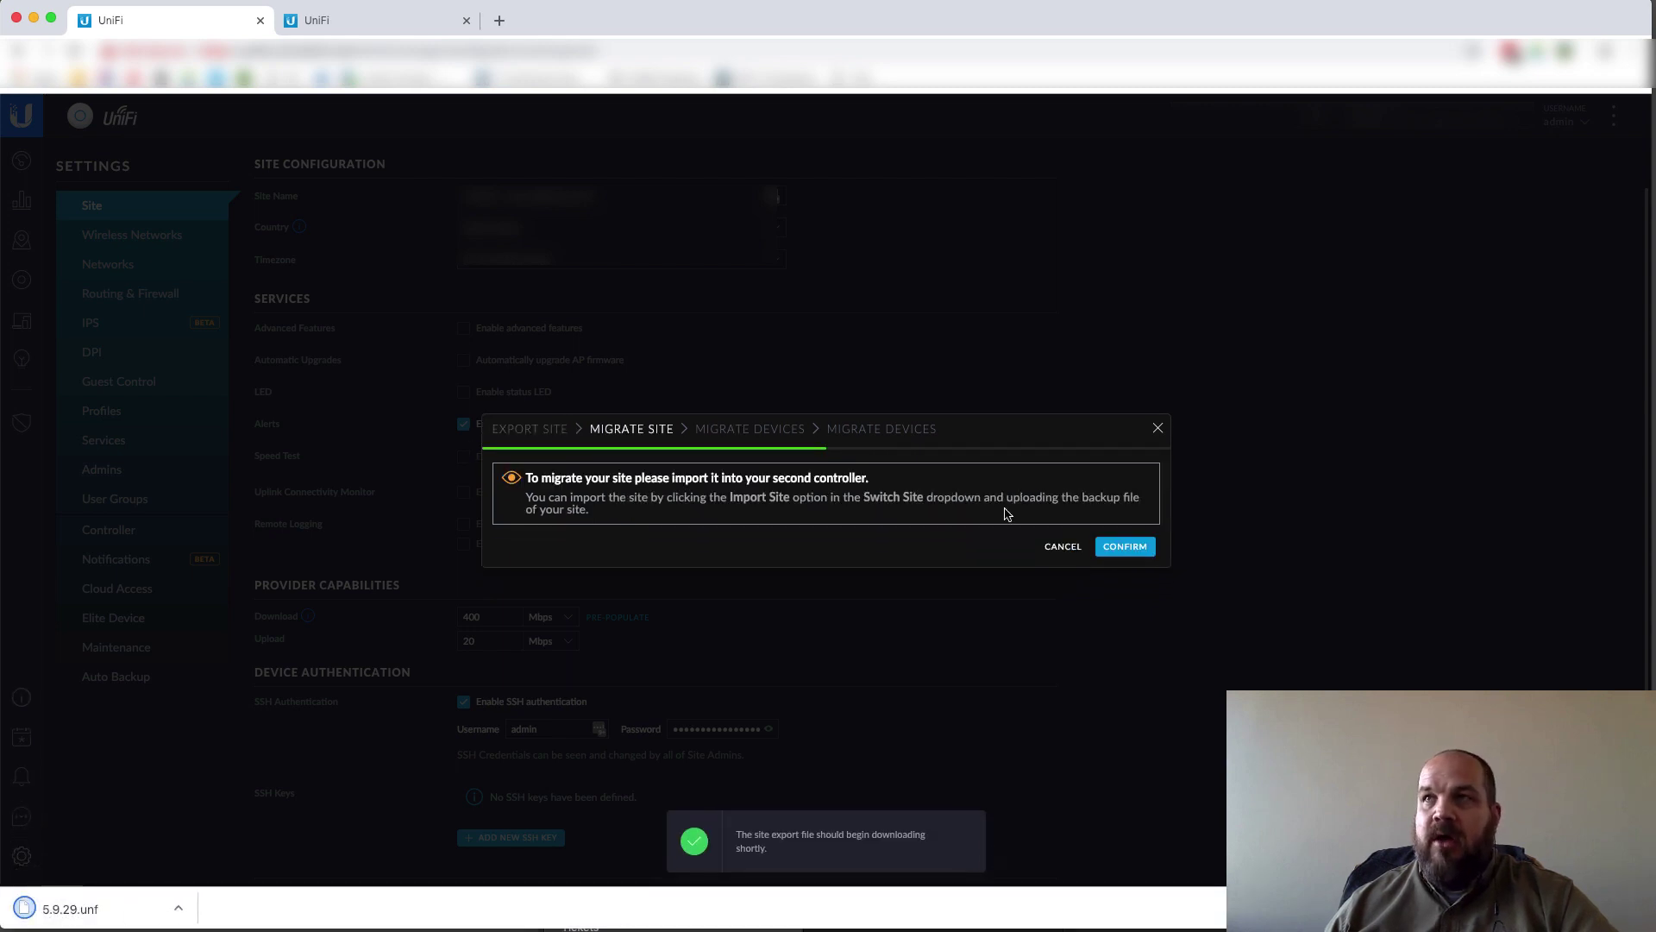
{"action": "left_click", "coordinate": [383, 18]}
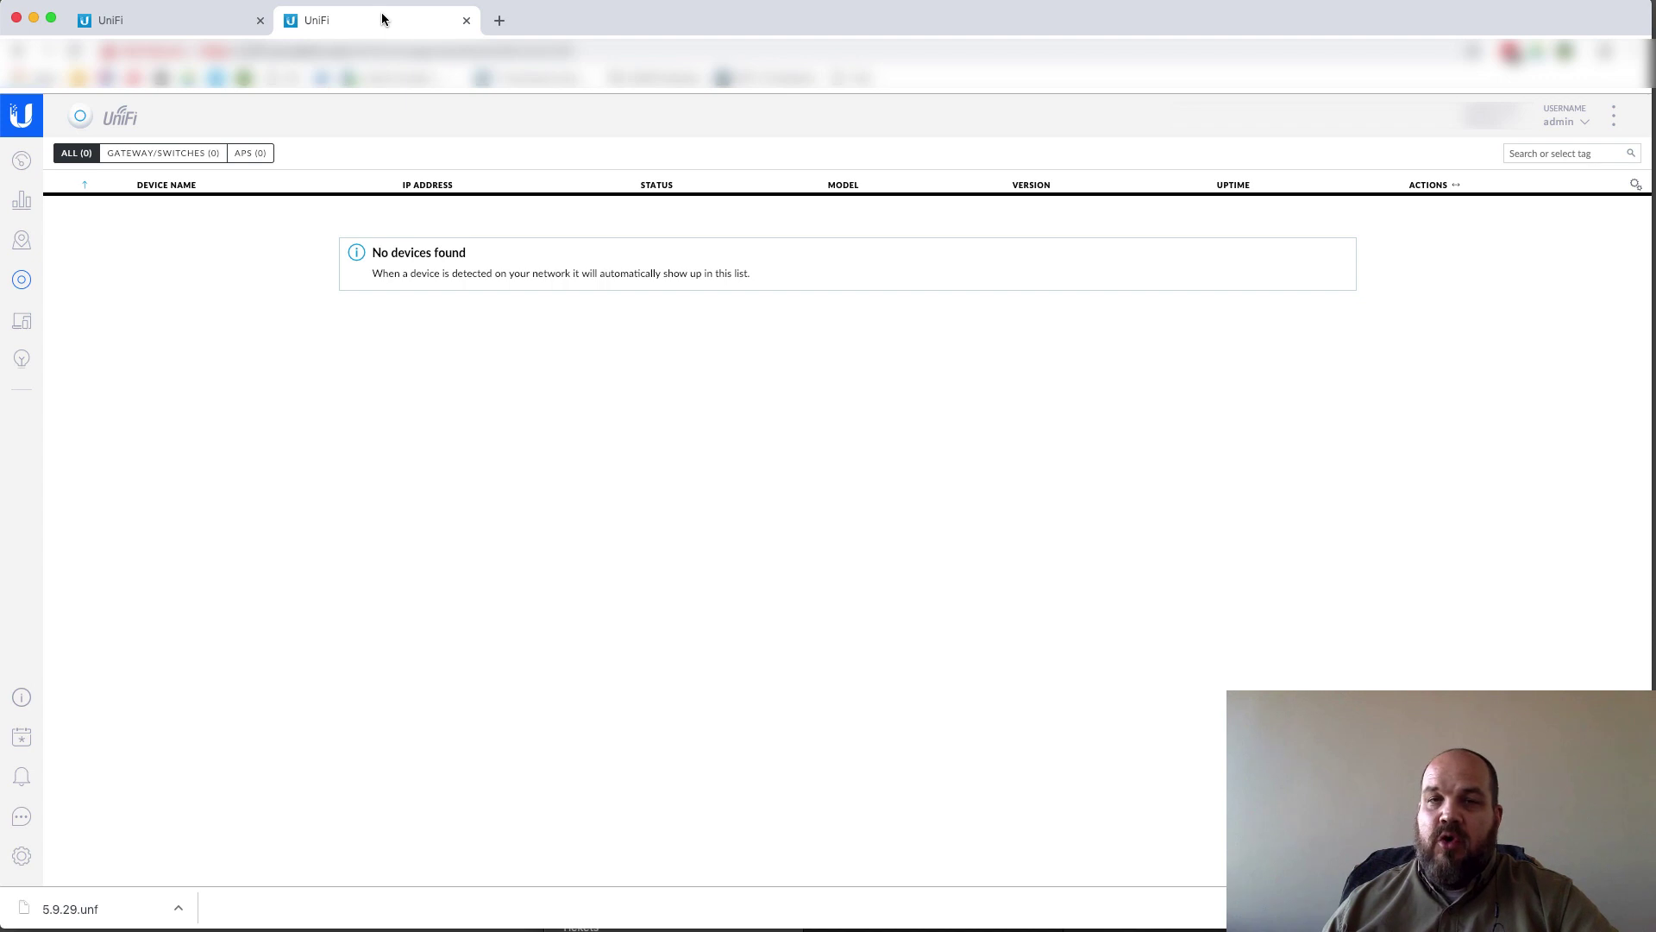
- Start a site import on the new controller and name the imported site
{"action": "left_click", "coordinate": [1499, 119]}
{"action": "left_click", "coordinate": [1410, 284]}
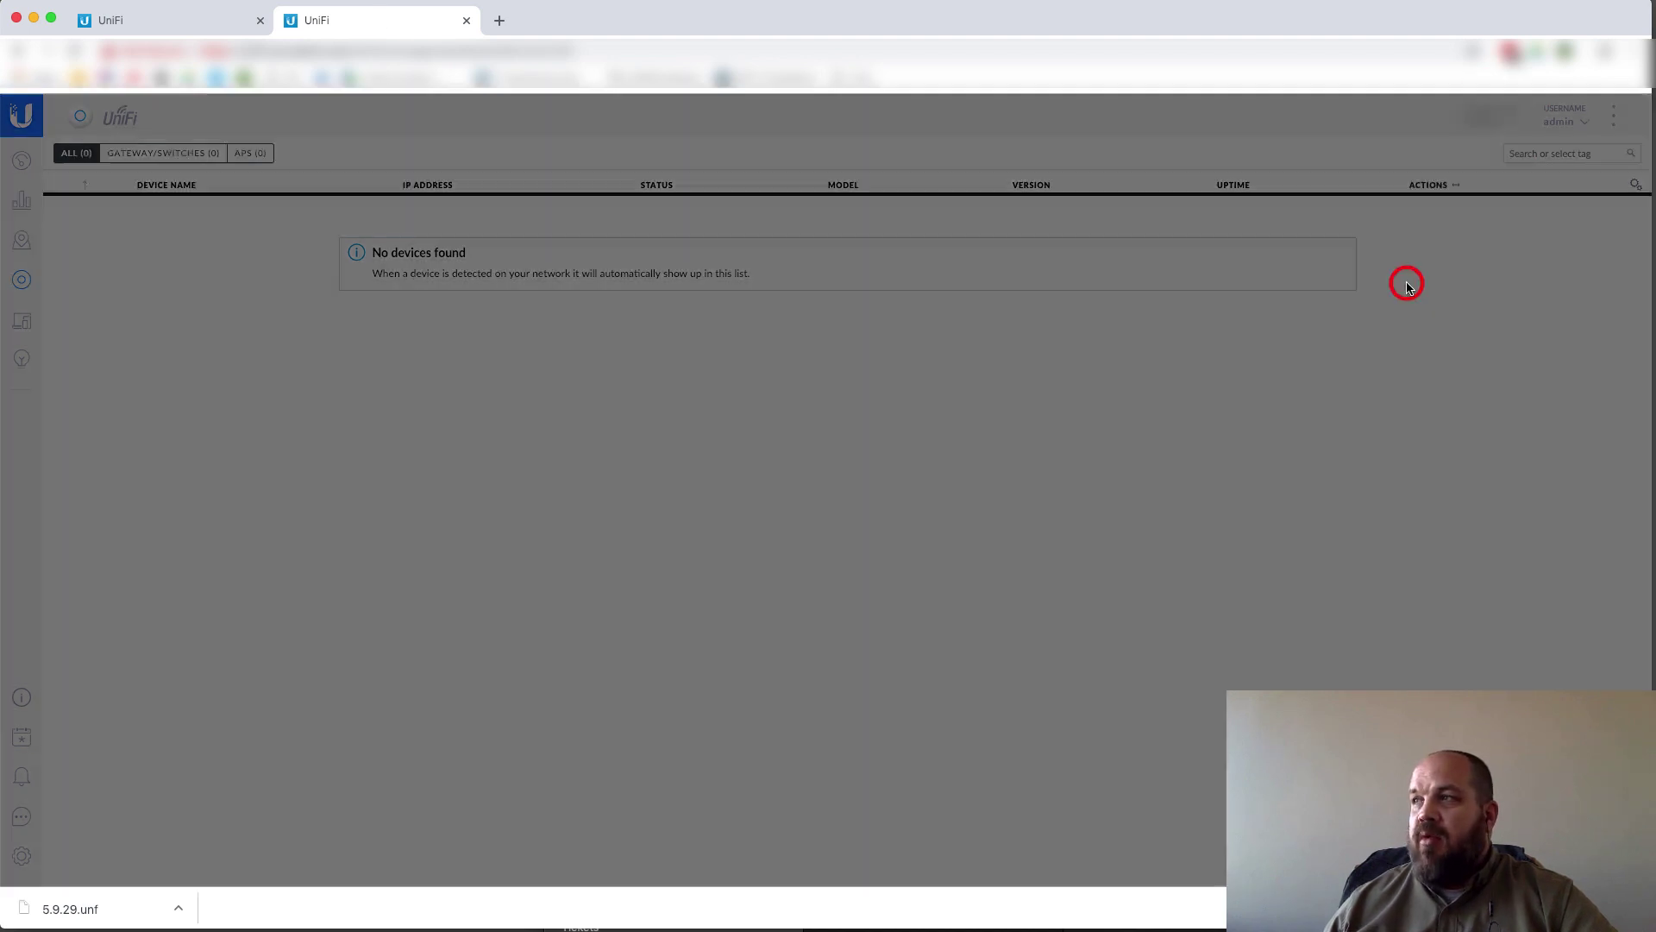
{"action": "left_click", "coordinate": [804, 482]}
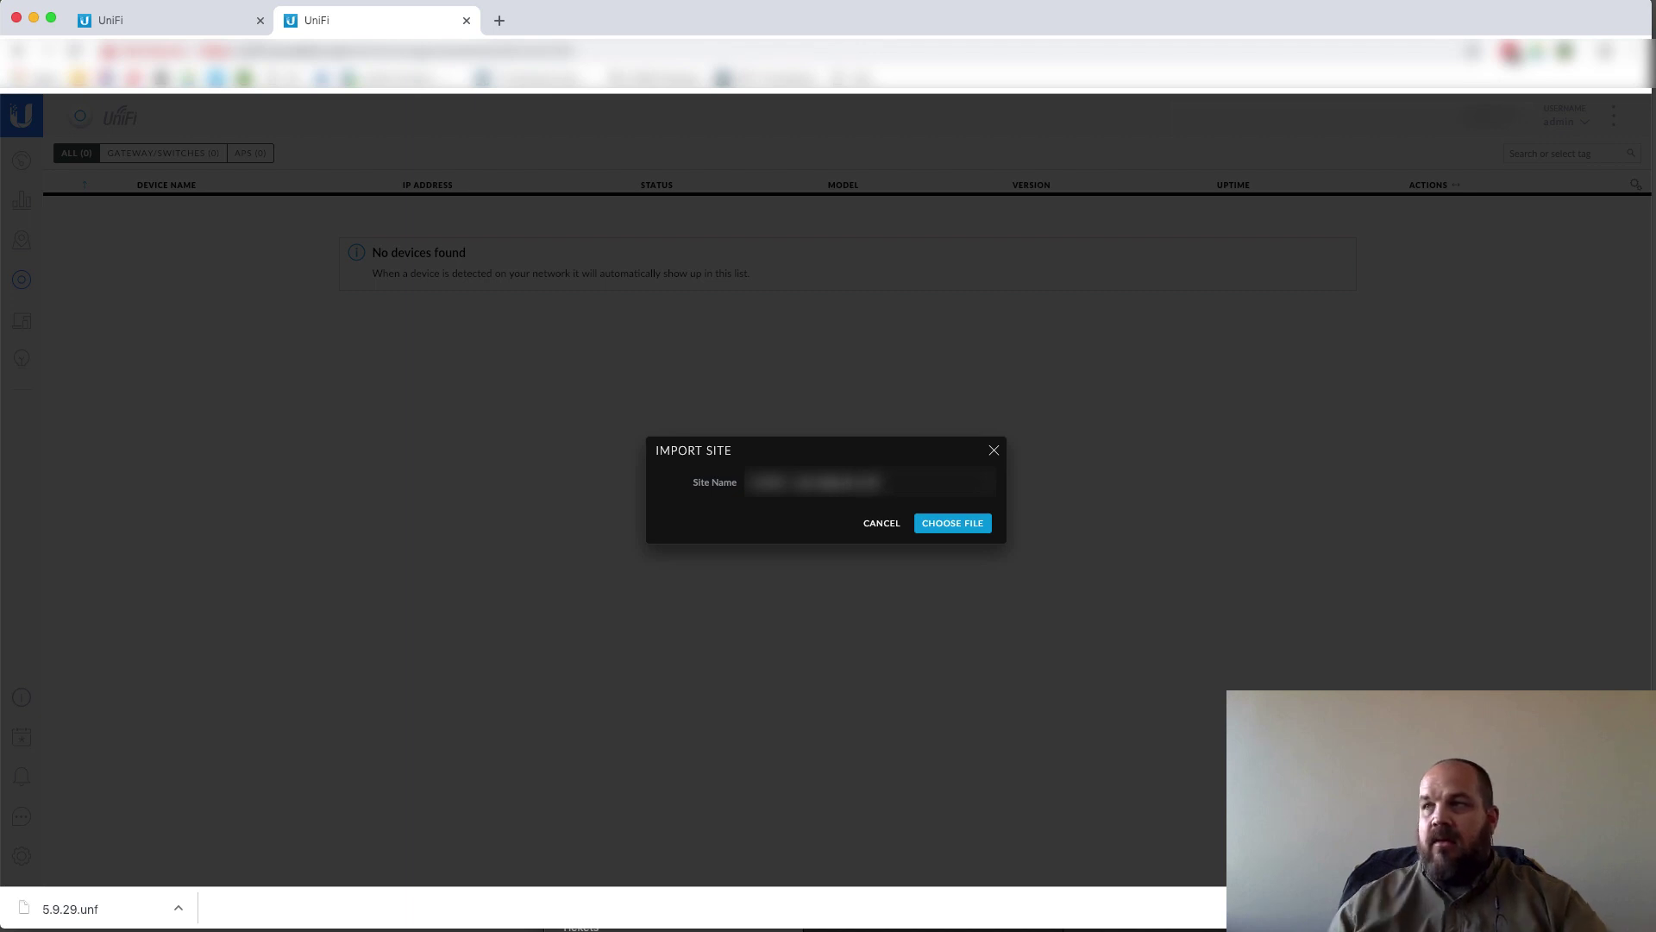
- Upload the downloaded .unf backup and view the 18 imported, disconnected devices
{"action": "left_click", "coordinate": [949, 525]}
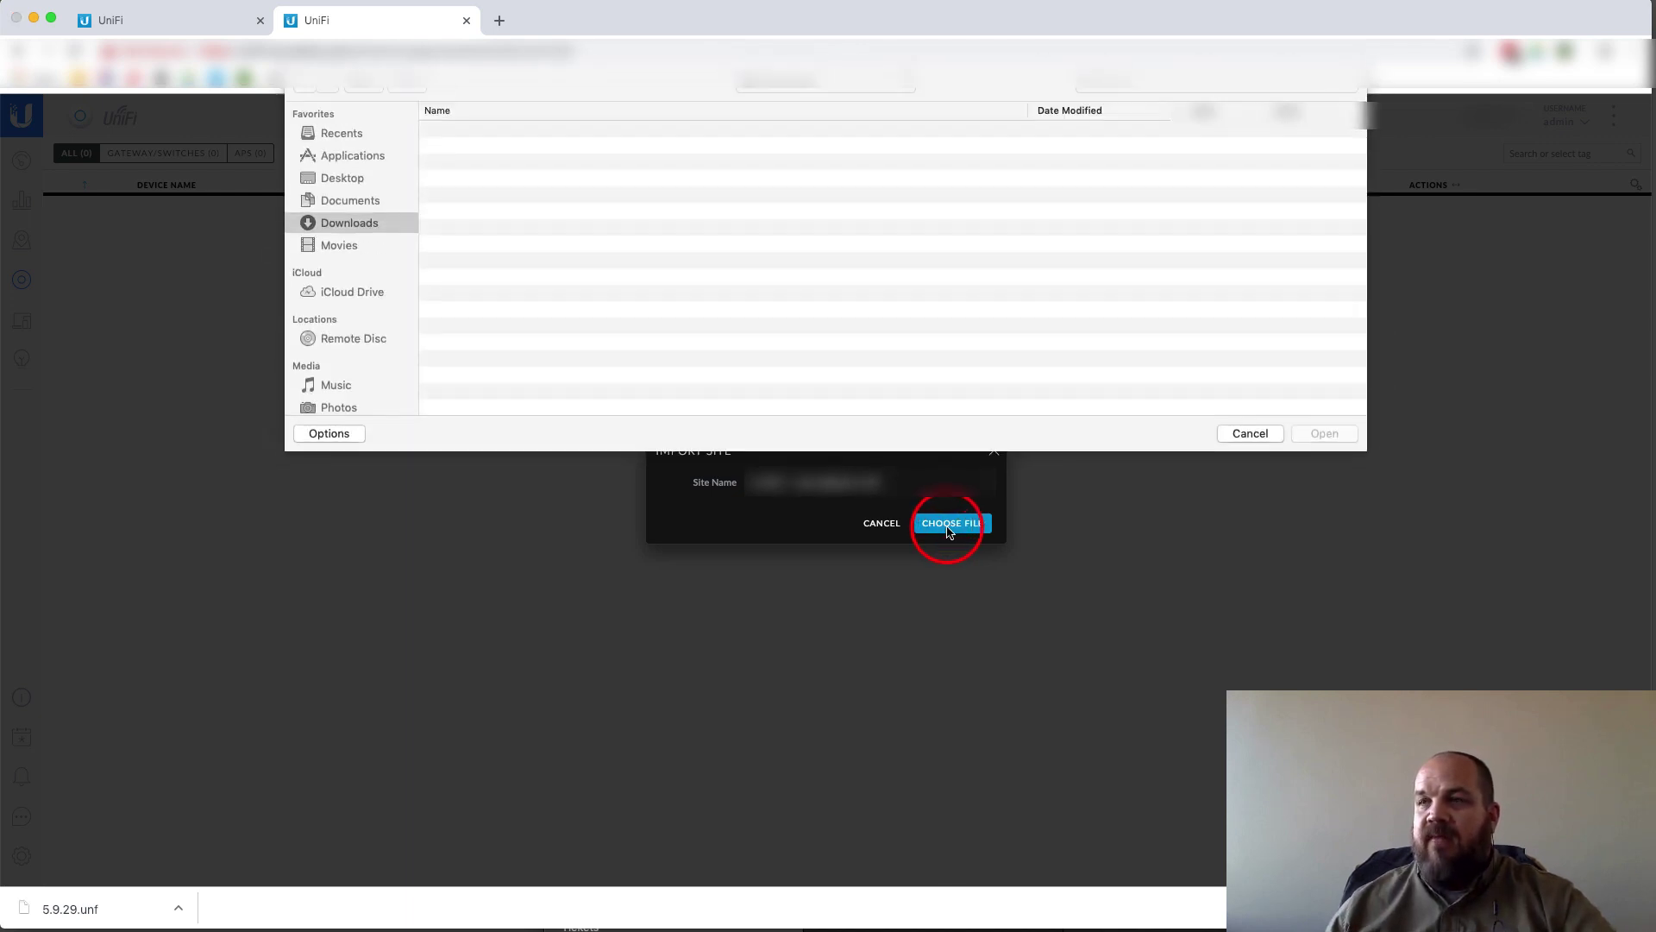
{"action": "left_click", "coordinate": [541, 127]}
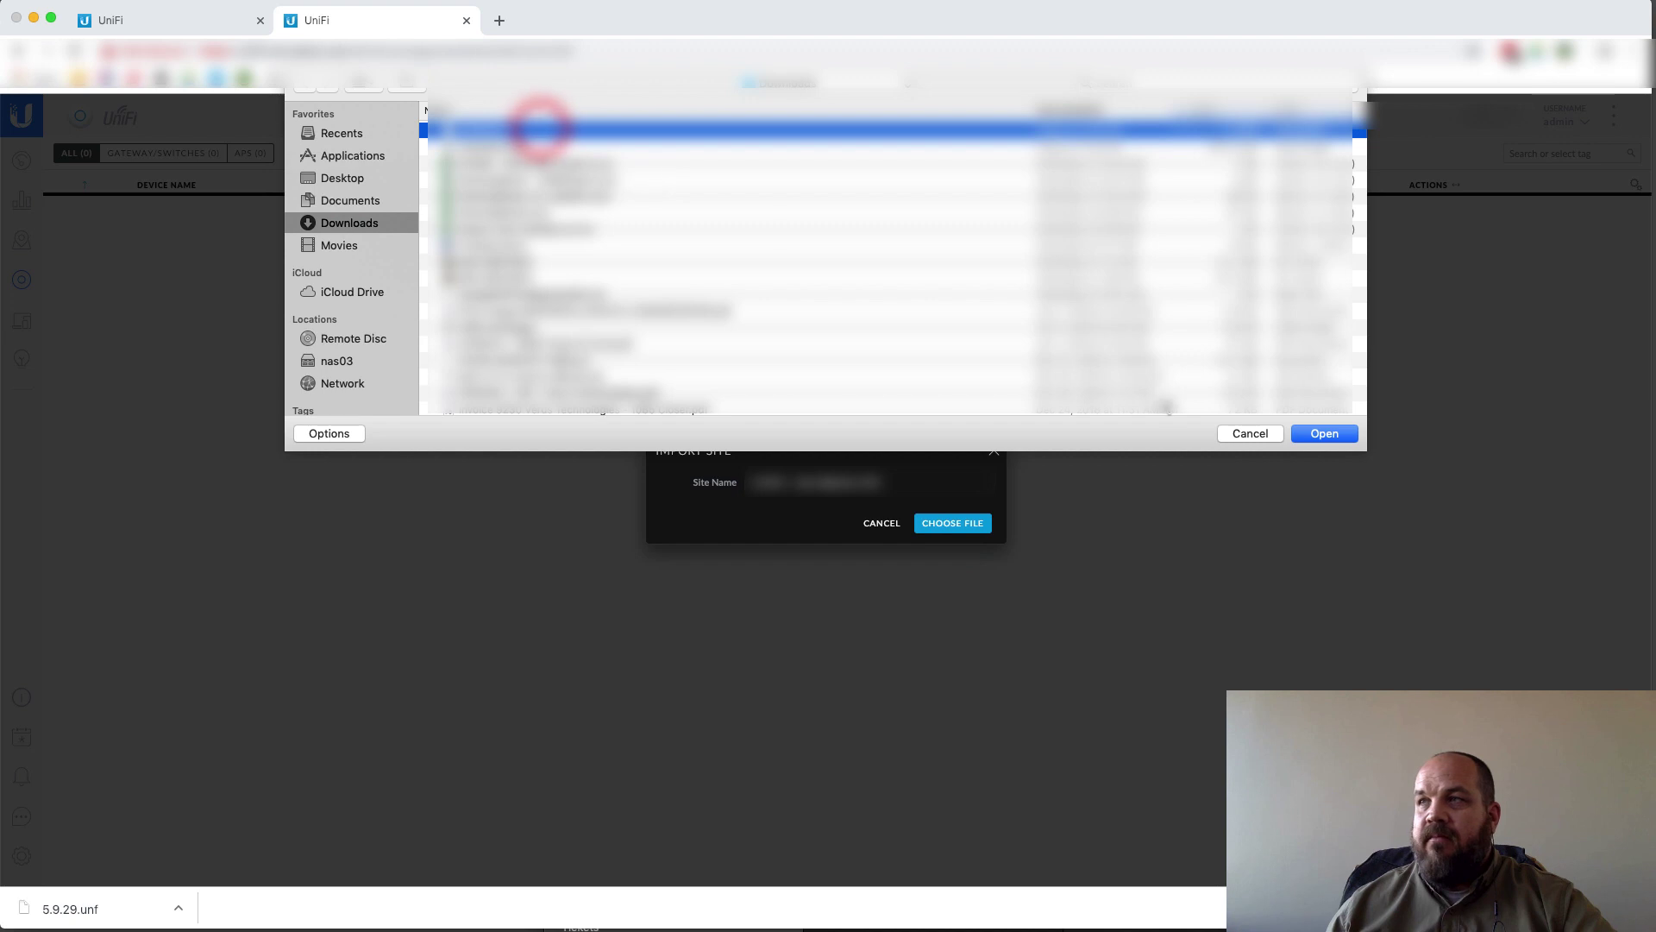
{"action": "left_click", "coordinate": [1323, 432]}
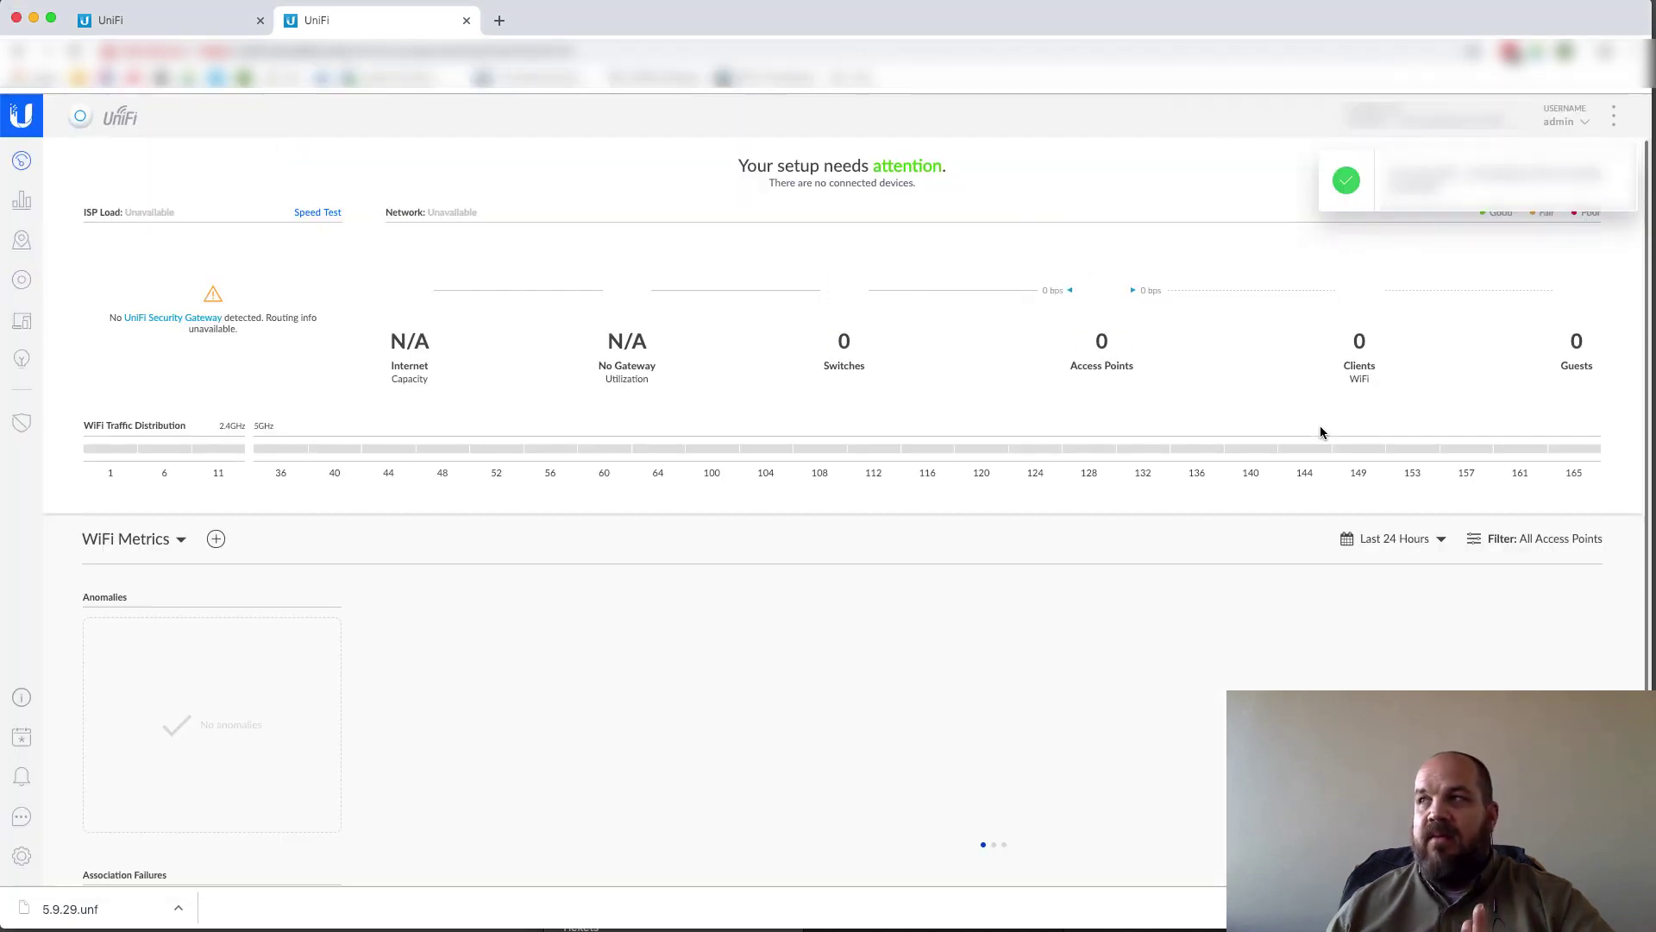
{"action": "left_click", "coordinate": [24, 282]}
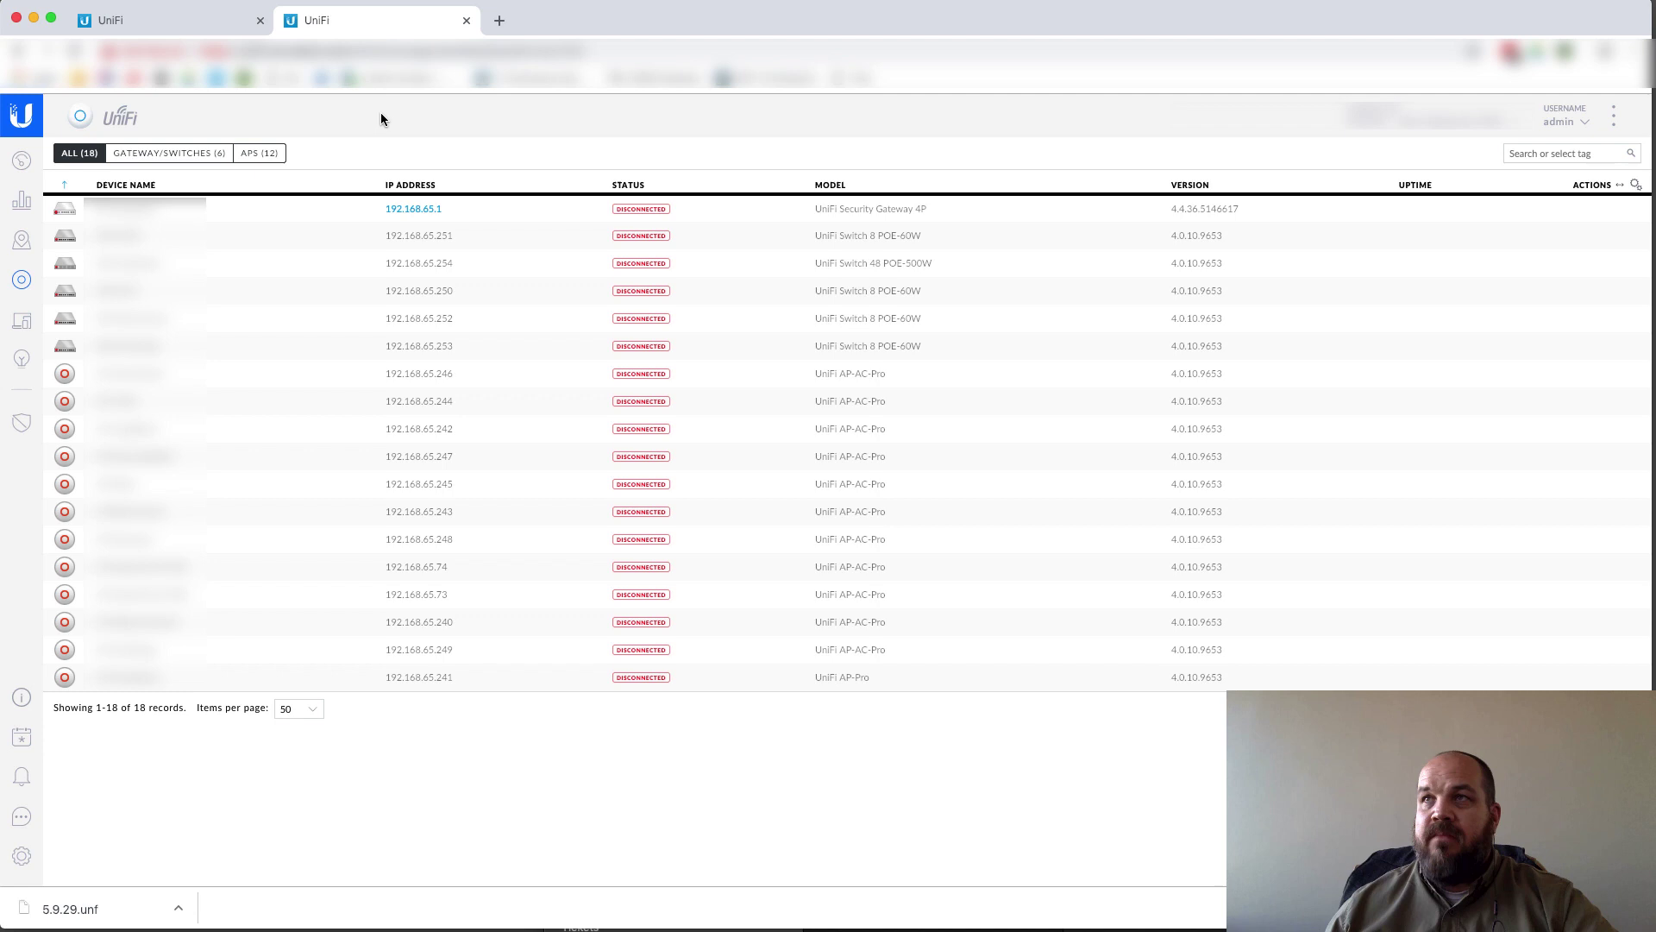
- Confirm the import, set the new controller's inform URL and migrate all 18 devices
{"action": "left_click", "coordinate": [180, 17]}
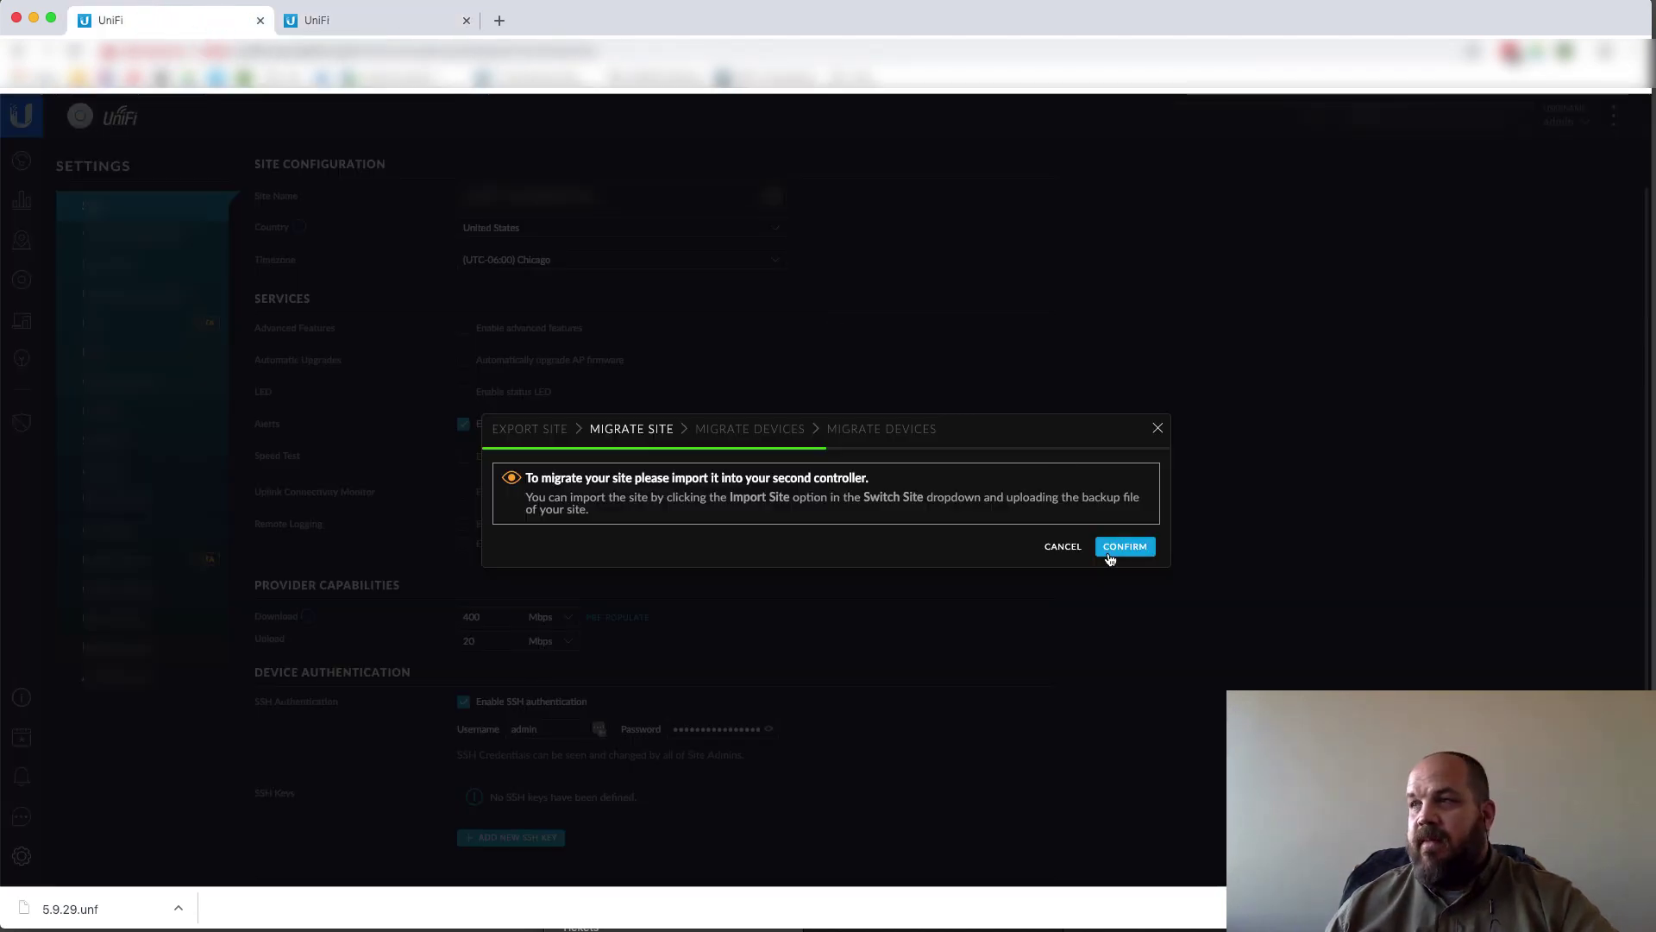
{"action": "left_click", "coordinate": [1123, 546]}
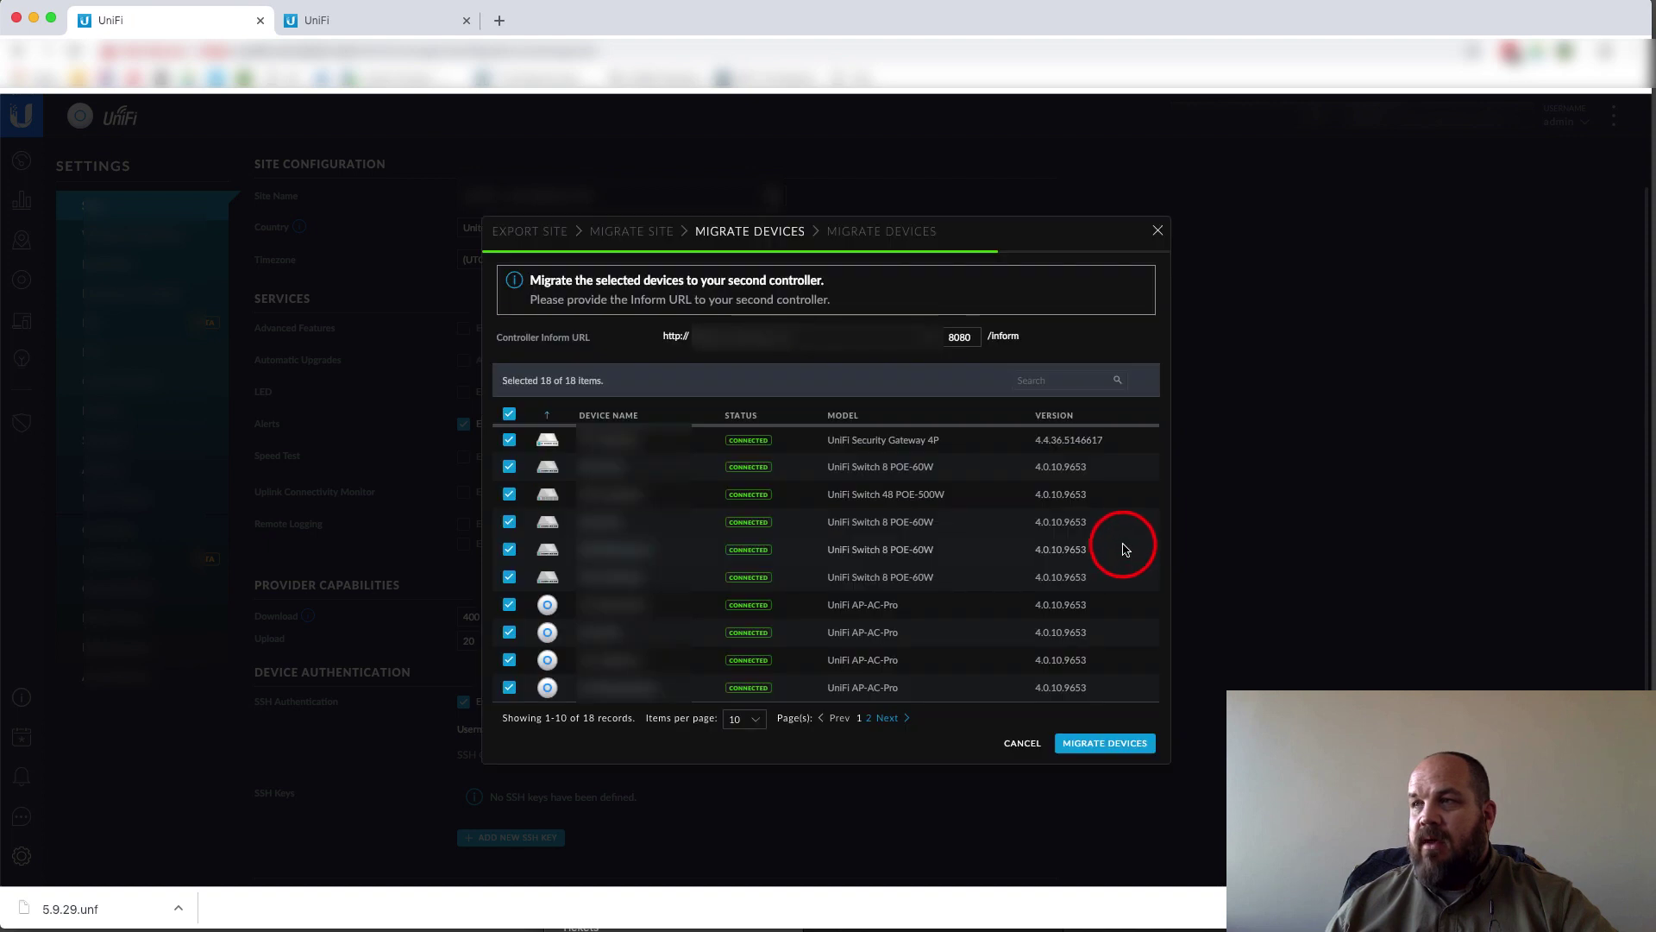
{"action": "left_click", "coordinate": [747, 335]}
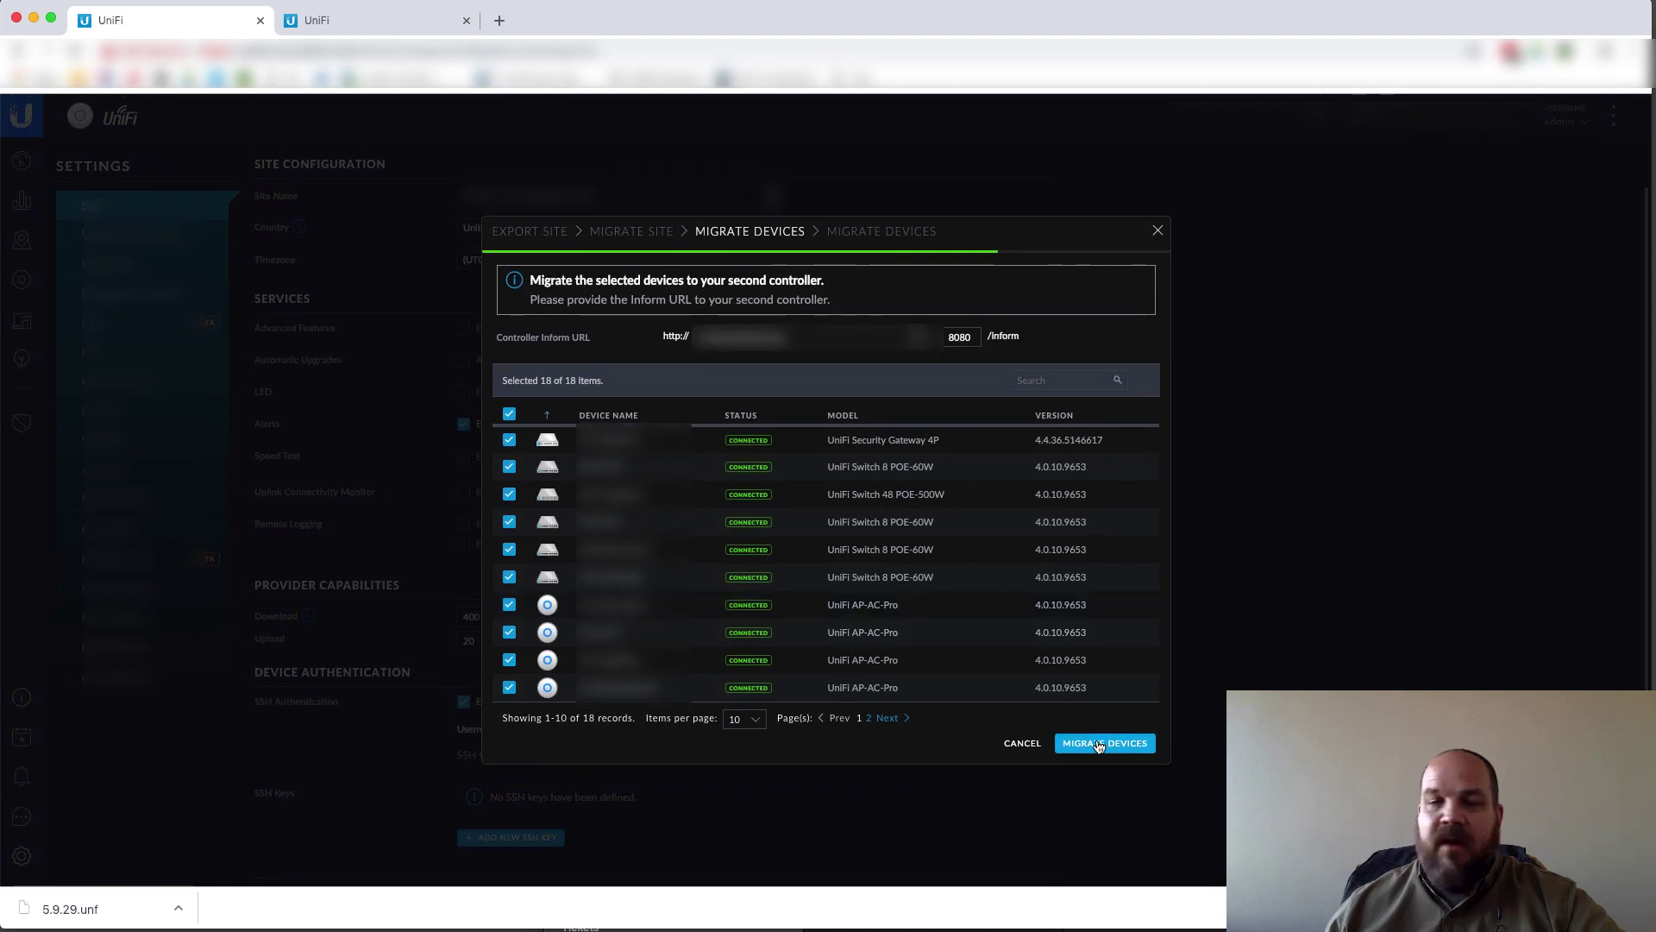
{"action": "left_click", "coordinate": [1101, 742]}
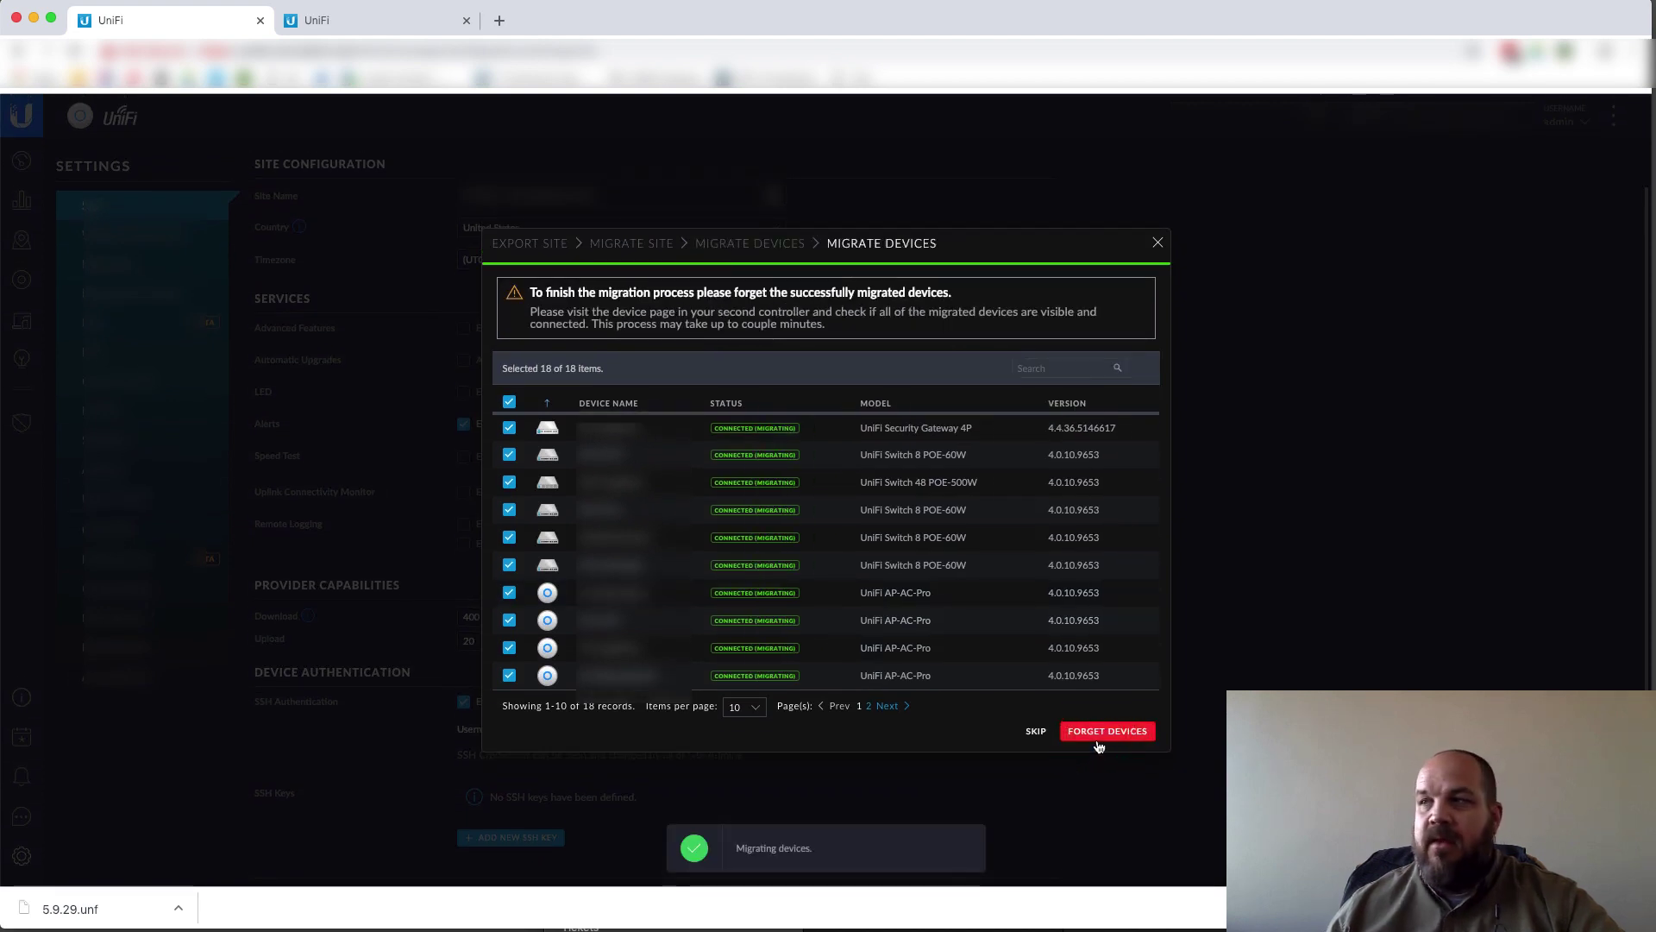
{"action": "left_click", "coordinate": [352, 21]}
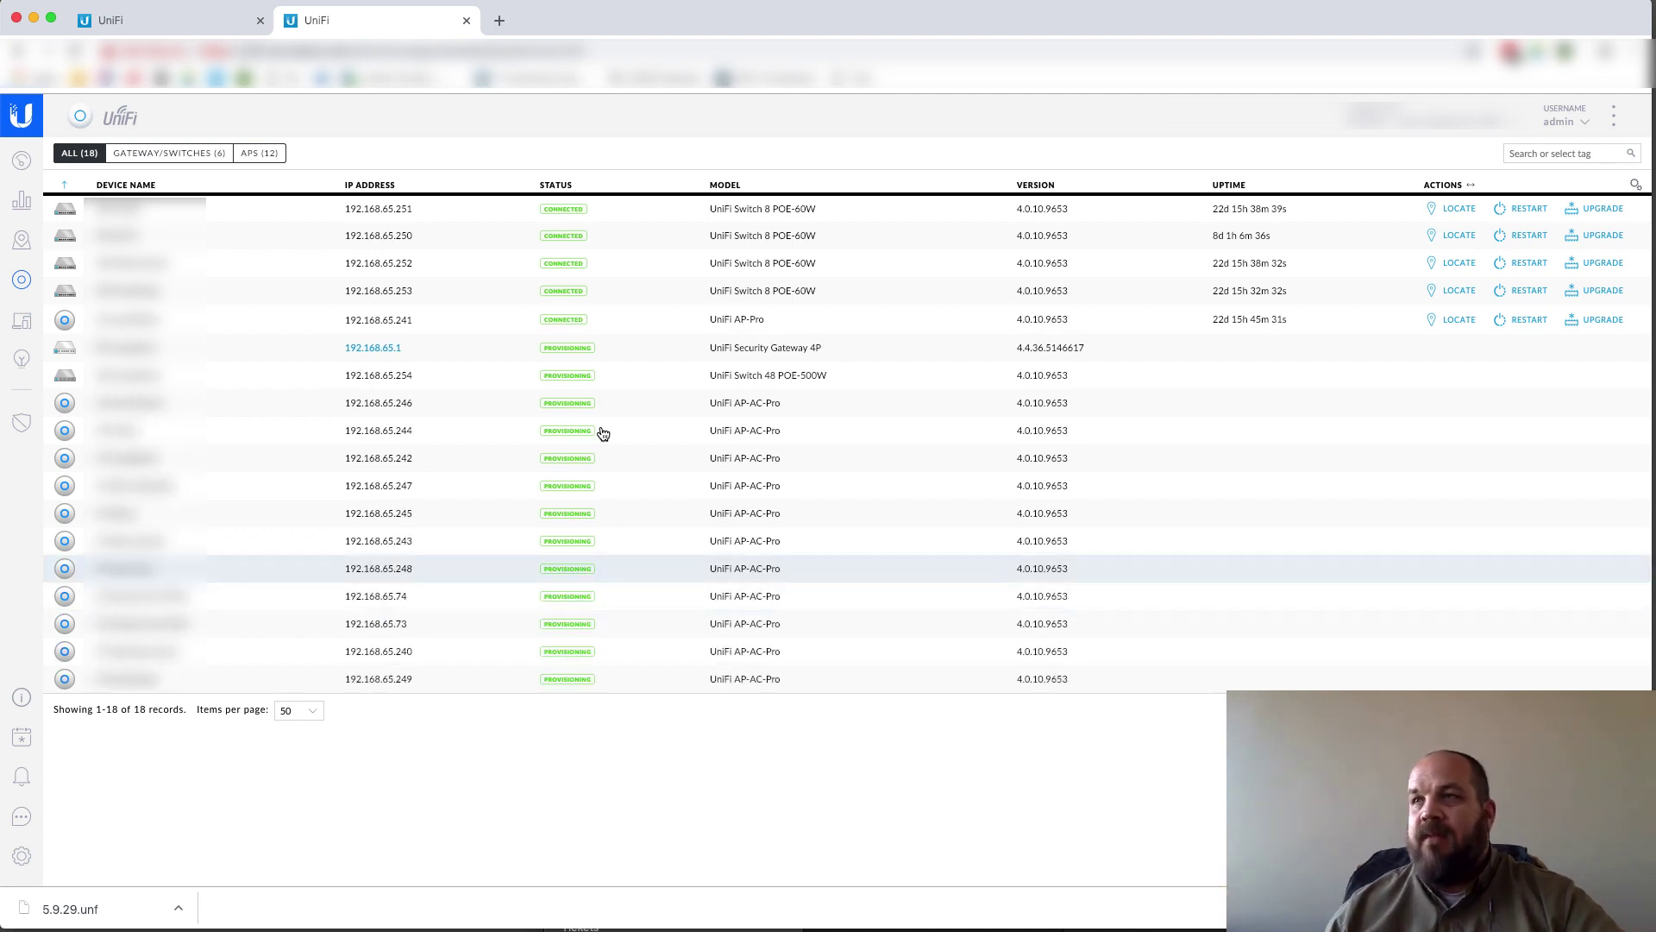
{"action": "left_click", "coordinate": [175, 19]}
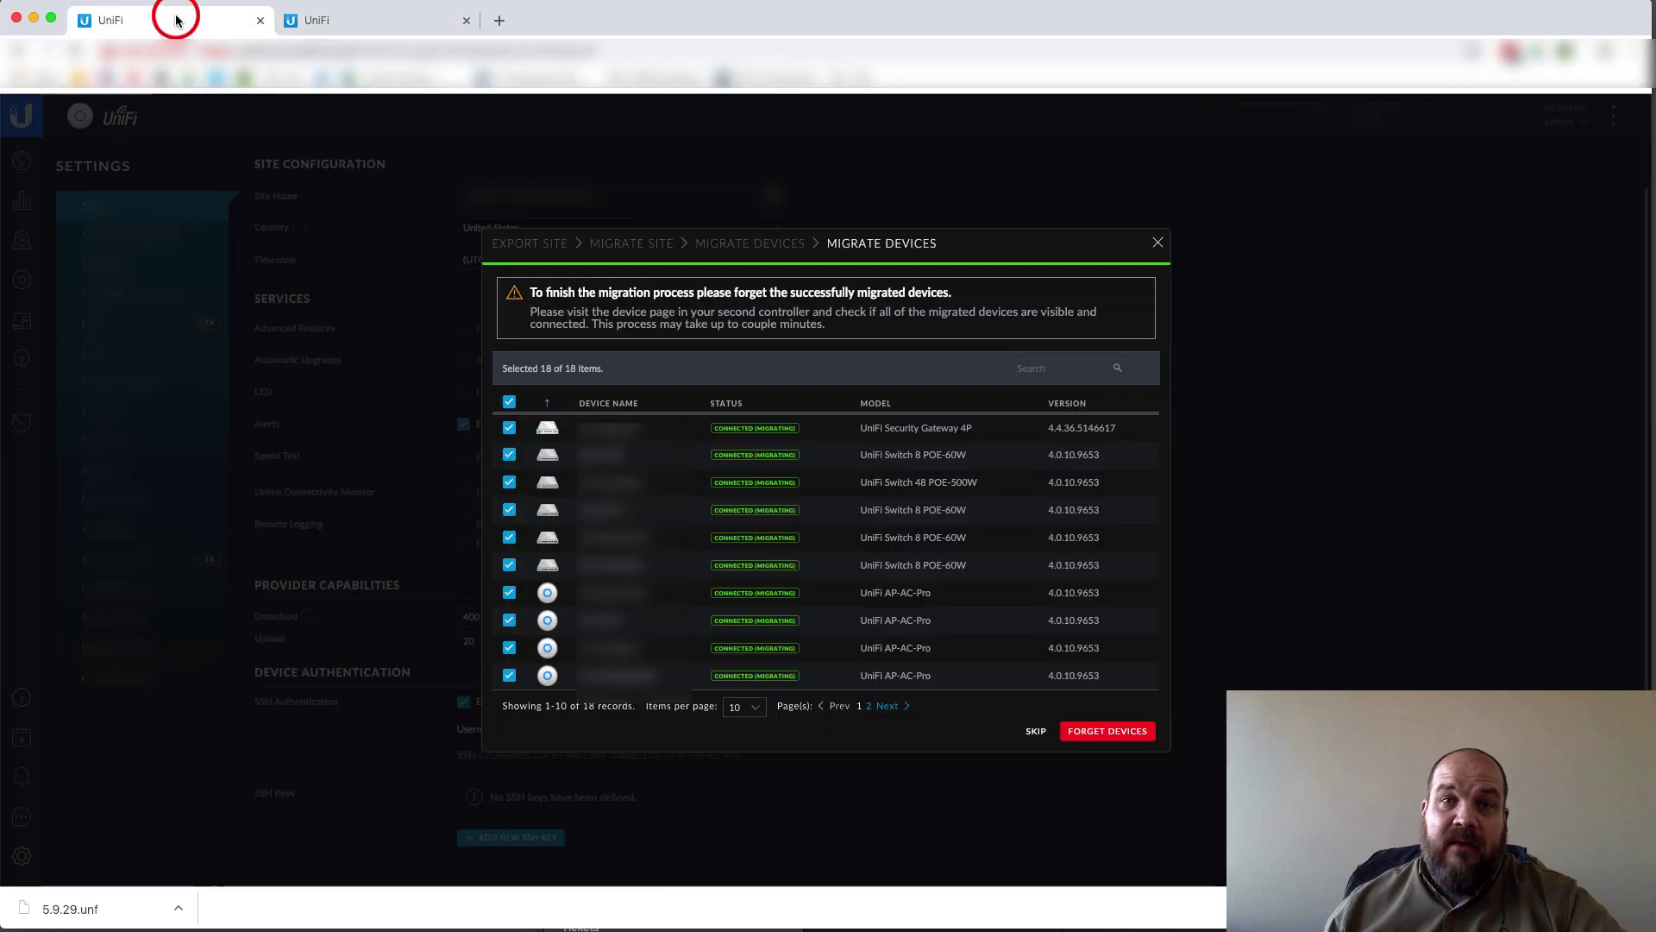
- Forget the 18 migrated devices on the old controller and delete the old site
{"action": "left_click", "coordinate": [1108, 731]}
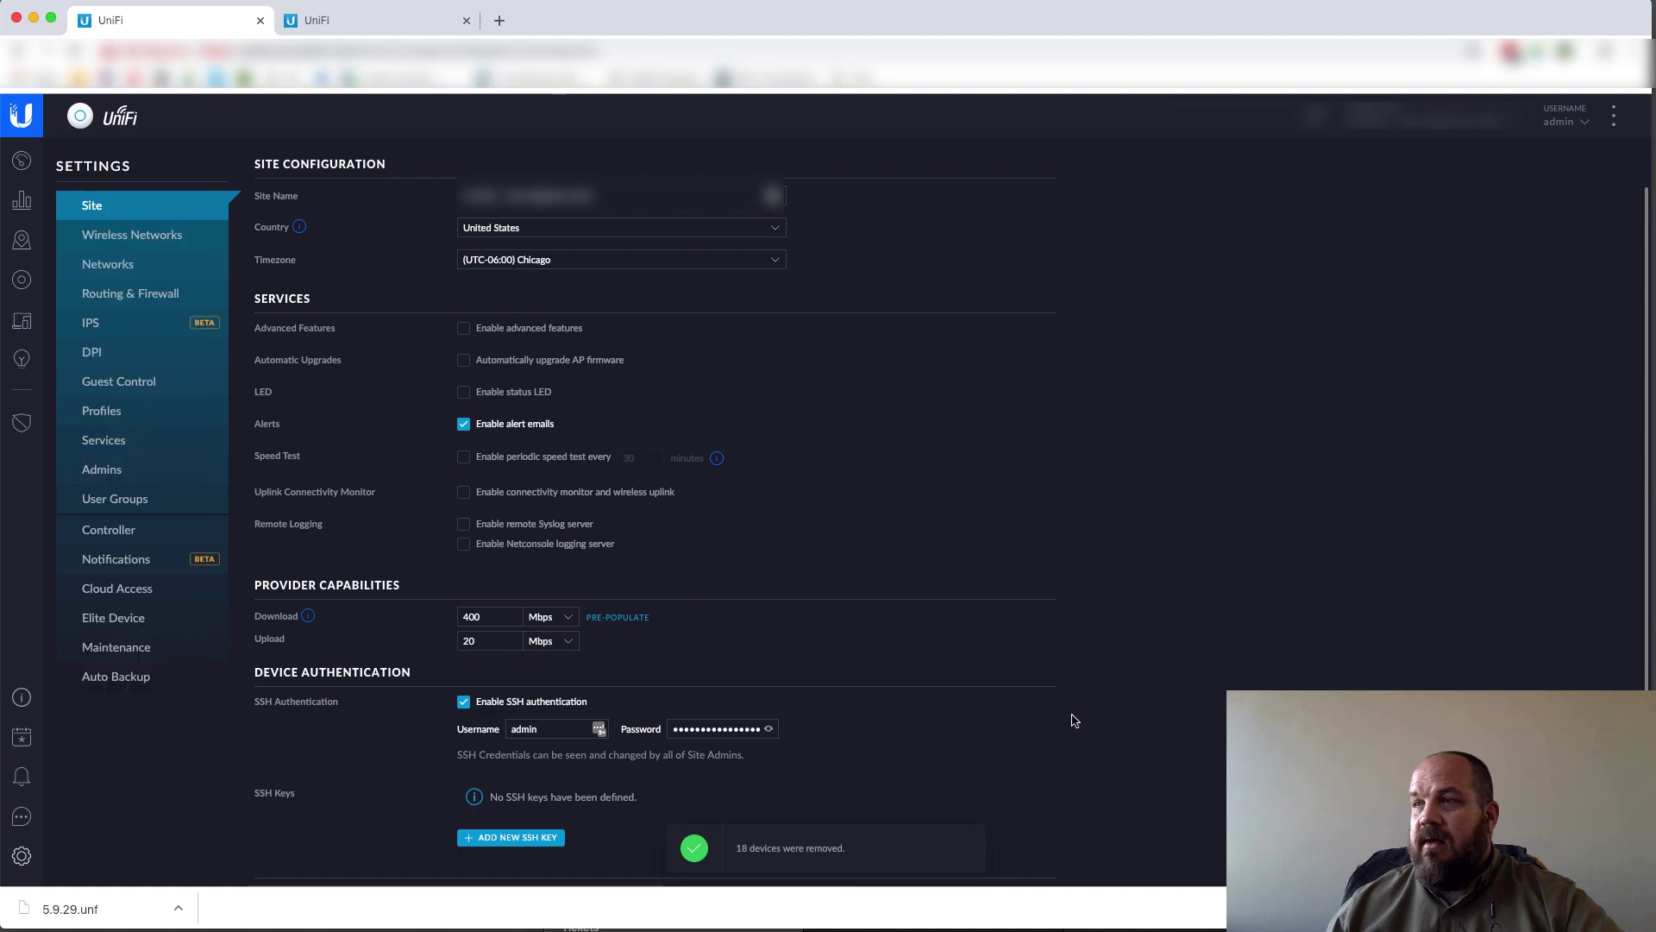
{"action": "scroll", "coordinate": [1144, 583], "scroll_direction": "down", "scroll_amount": 1}
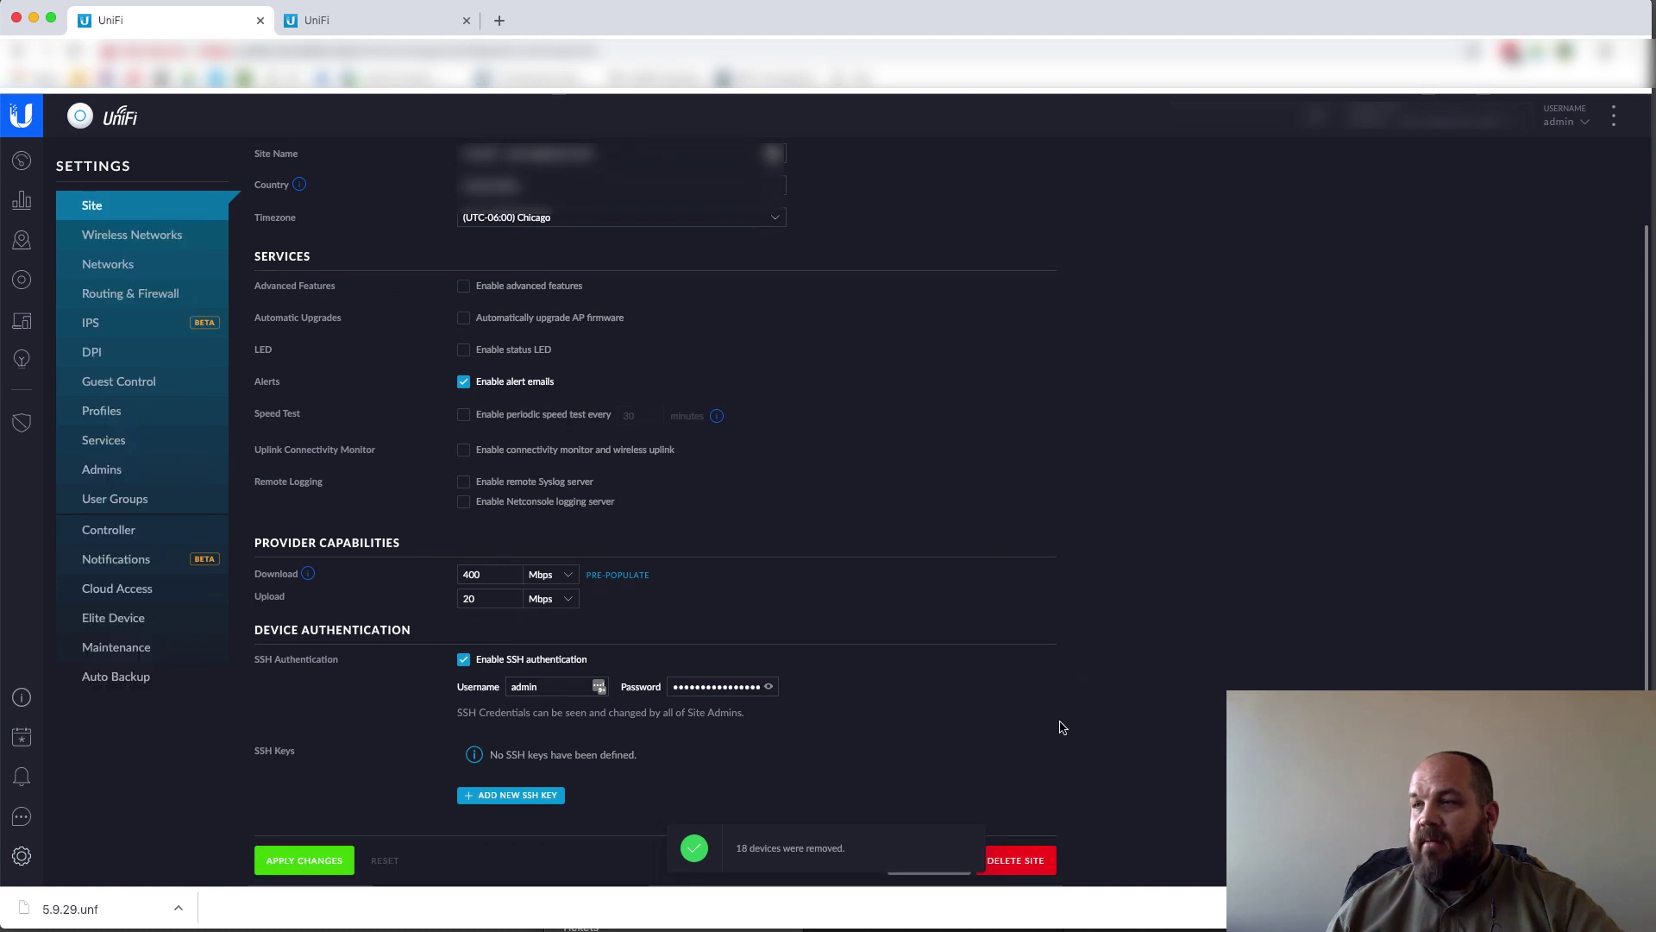
{"action": "left_click", "coordinate": [973, 847]}
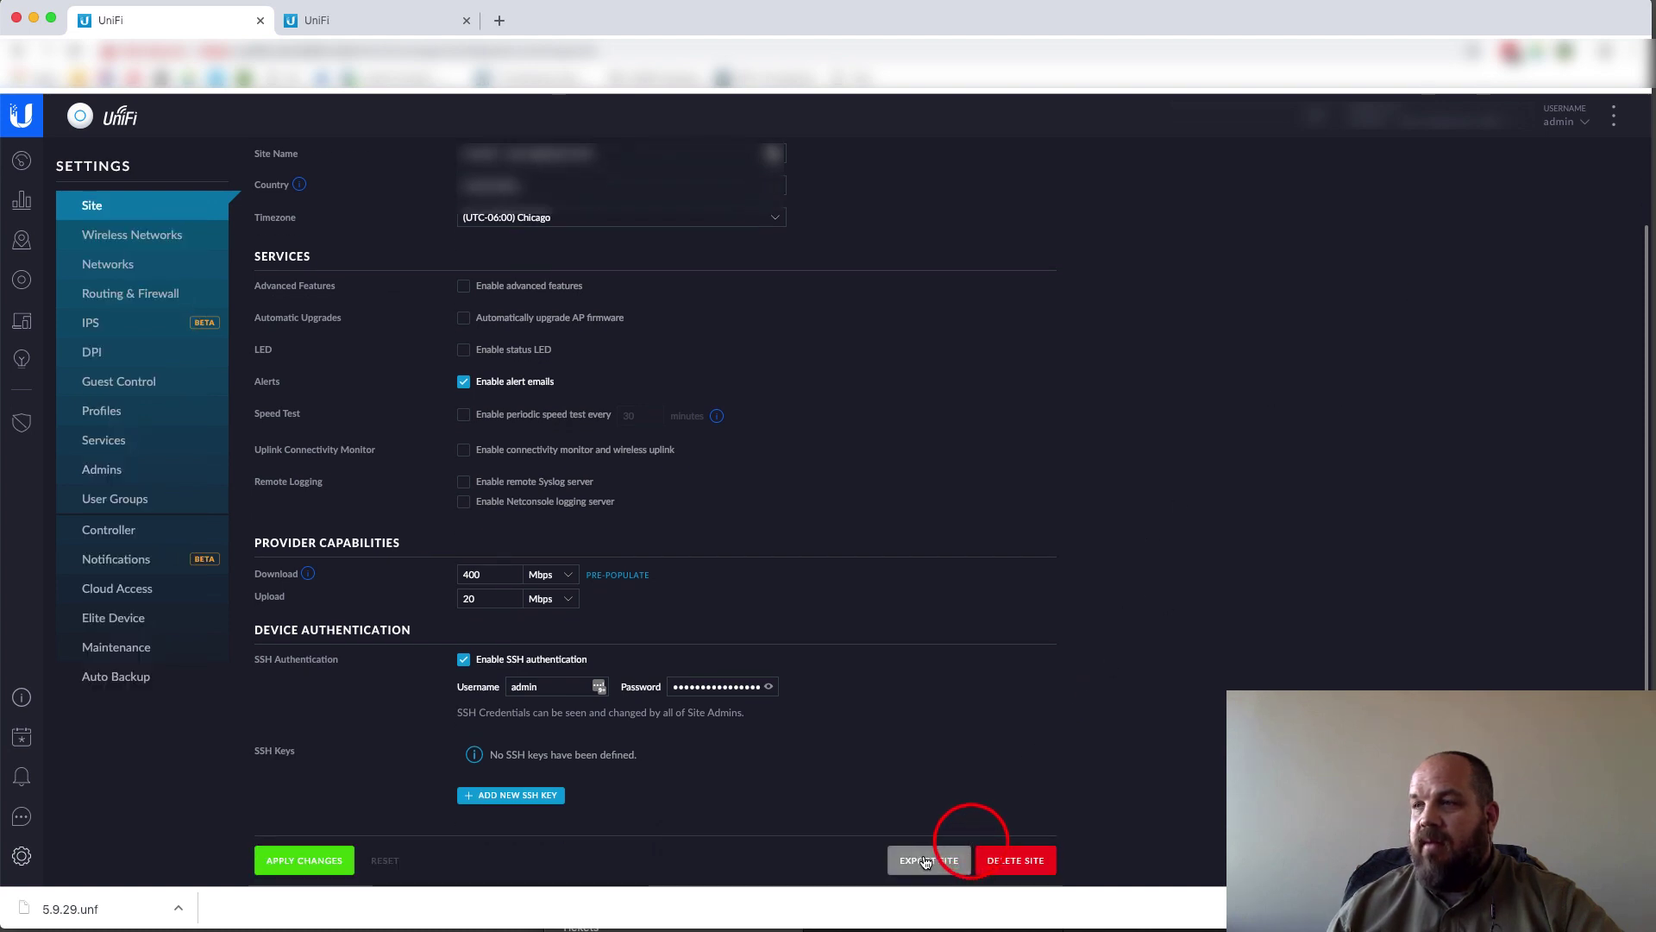
{"action": "left_click", "coordinate": [1015, 862]}
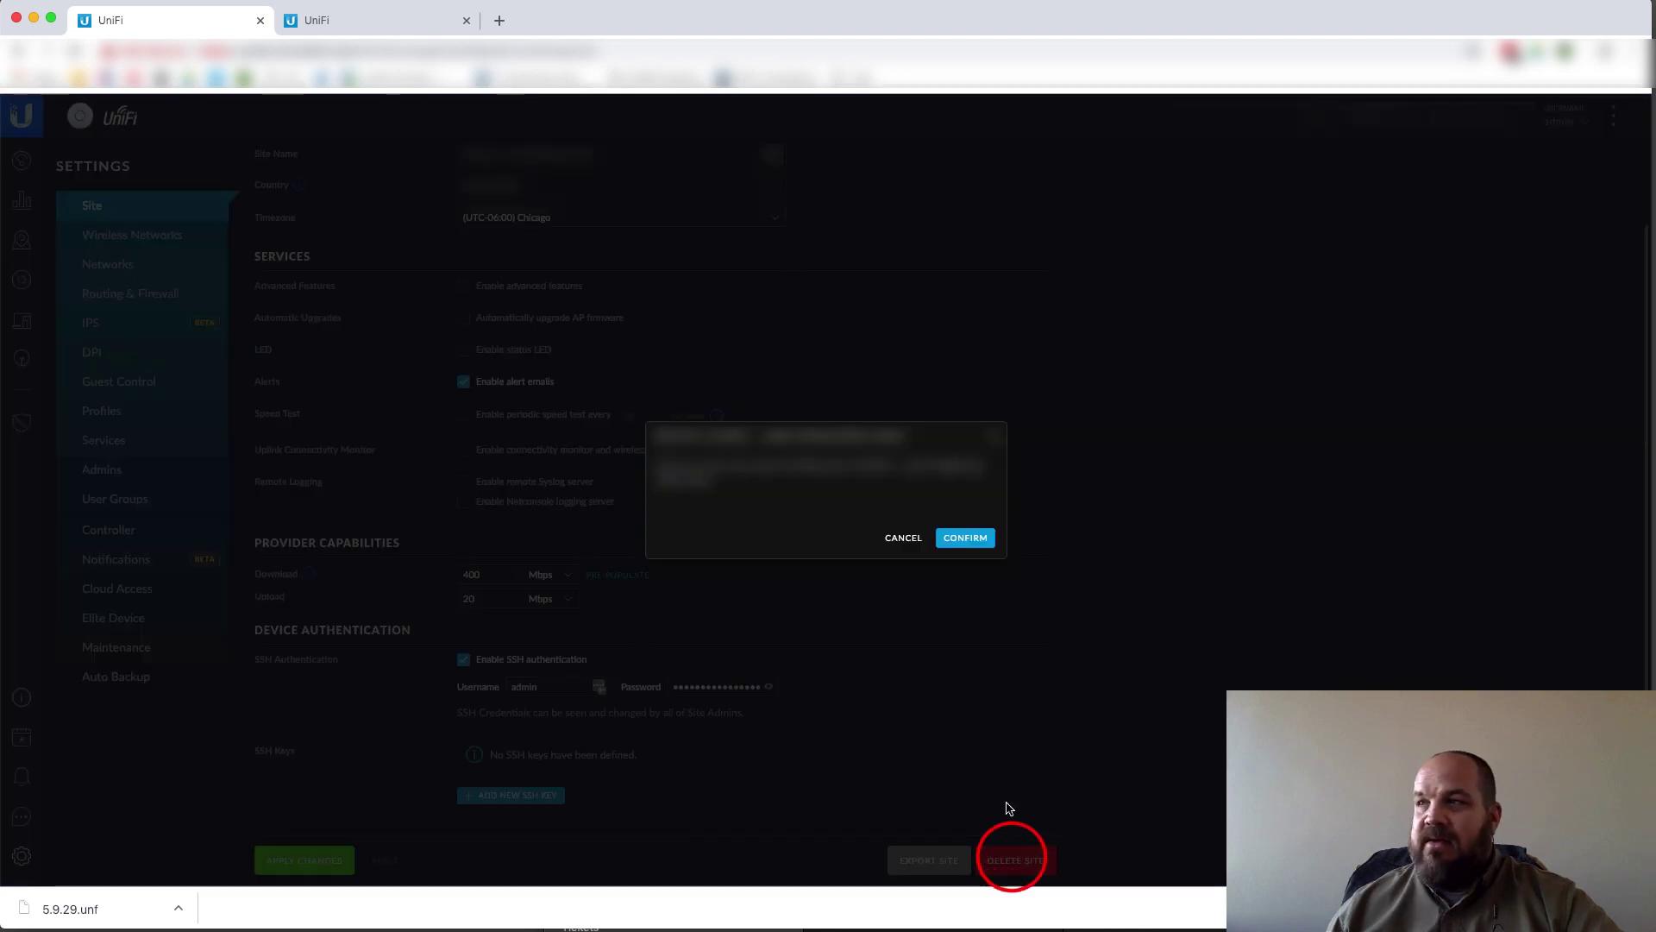
{"action": "left_click", "coordinate": [968, 539]}
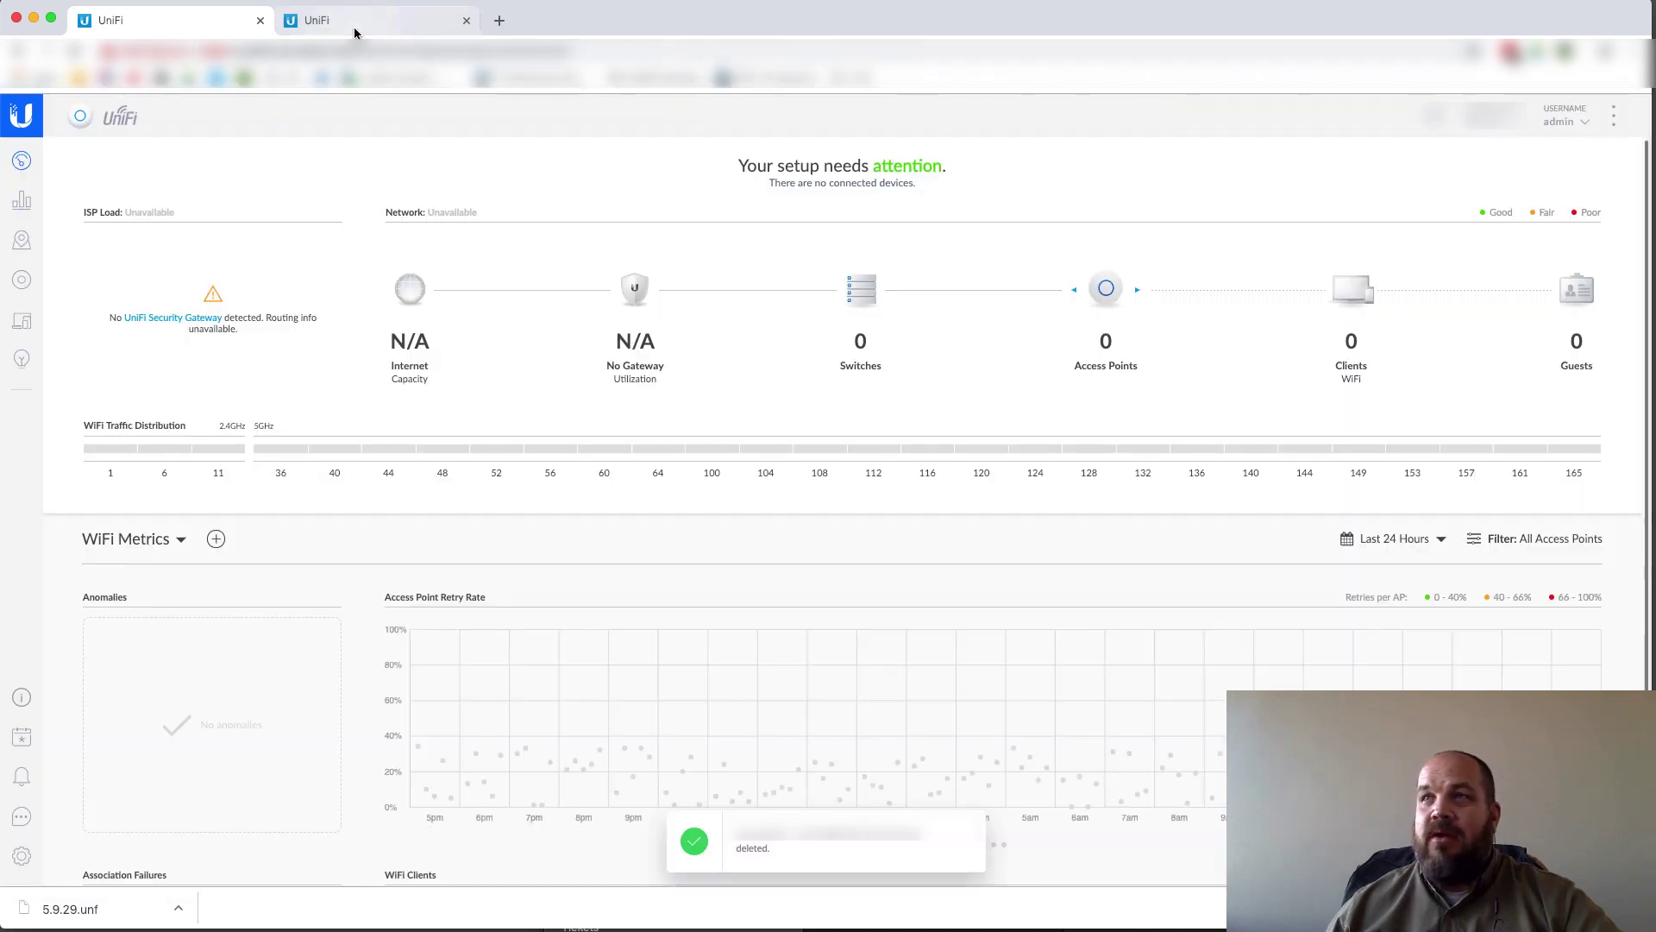
- Review the new controller's device list with all 18 devices connected
{"action": "left_click", "coordinate": [359, 27]}
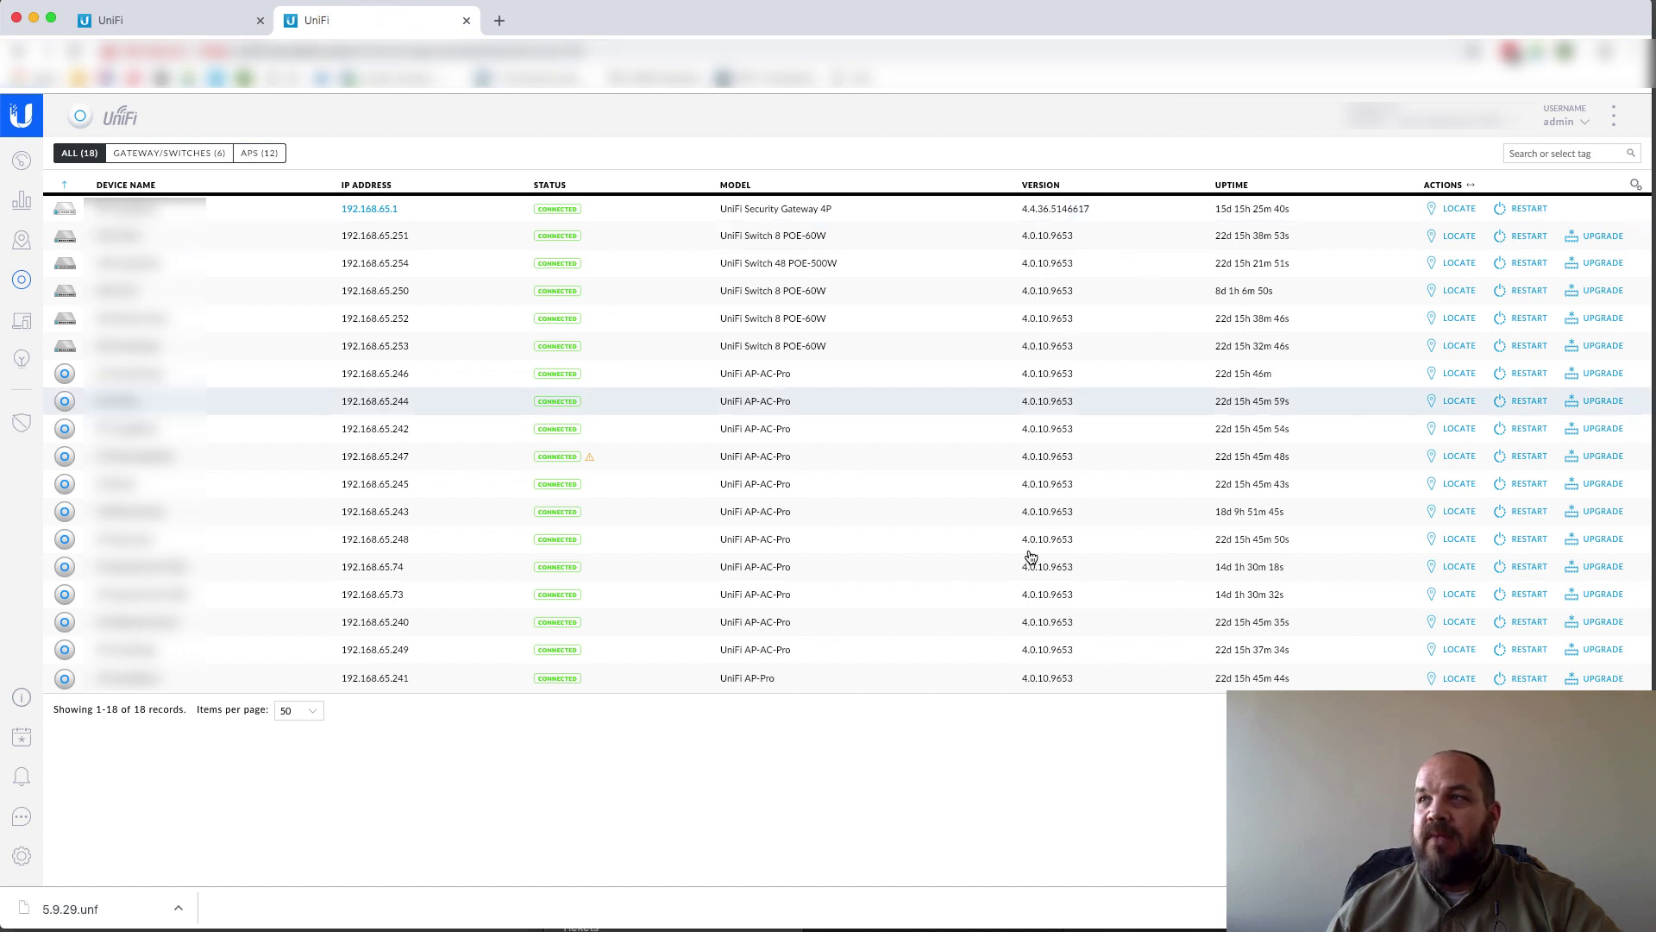